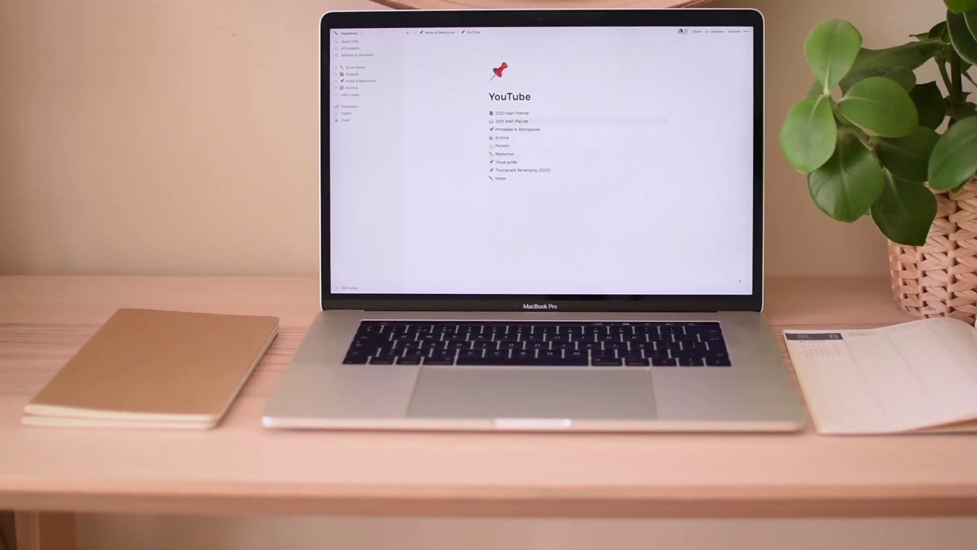
- Open the Fall 2021 Plan page linked from the YouTube page in Notion
click(524, 113)
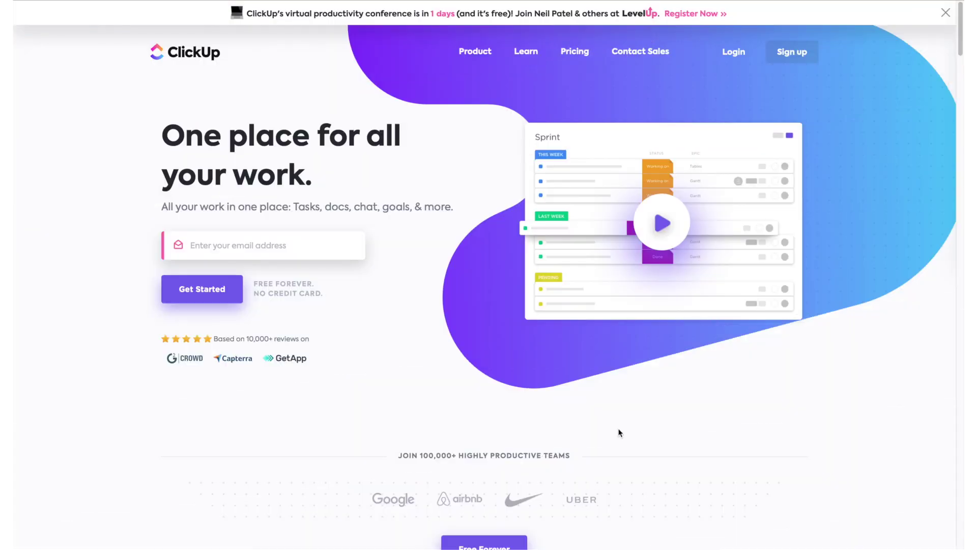
- Scroll the ClickUp homepage and view the customize section's Features, Statuses and Colors tabs
scroll(906, 486, down, 10)
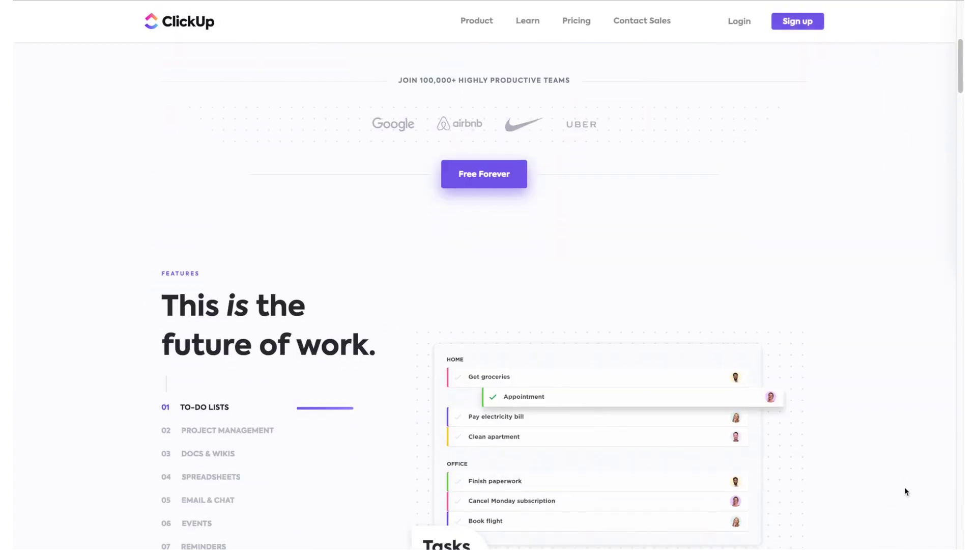
scroll(905, 488, down, 1)
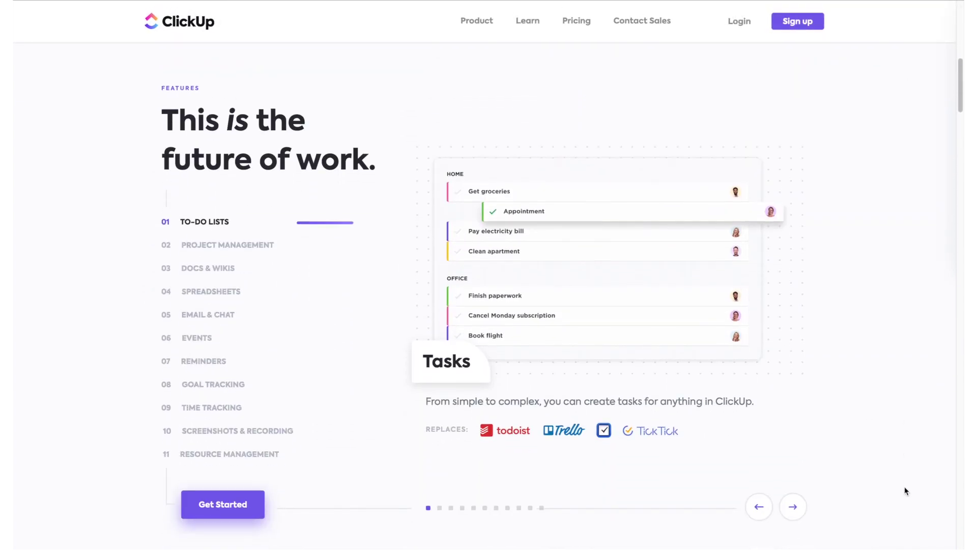
scroll(905, 487, down, 5)
scroll(905, 489, down, 15)
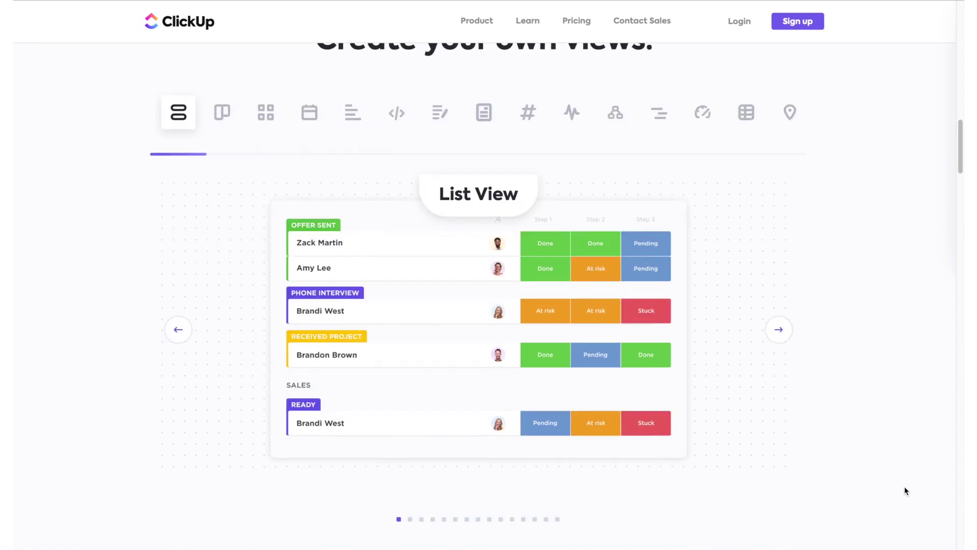
scroll(905, 490, down, 1)
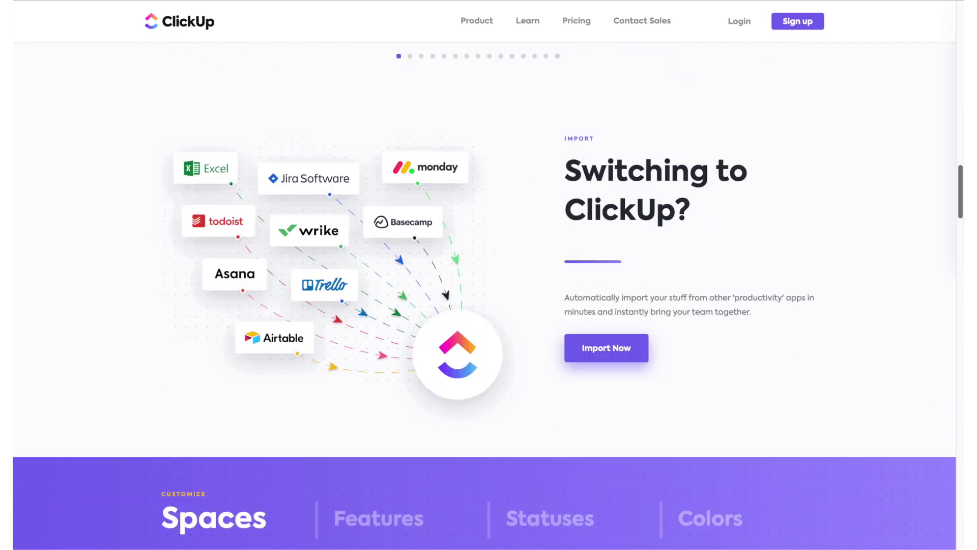
scroll(905, 489, down, 7)
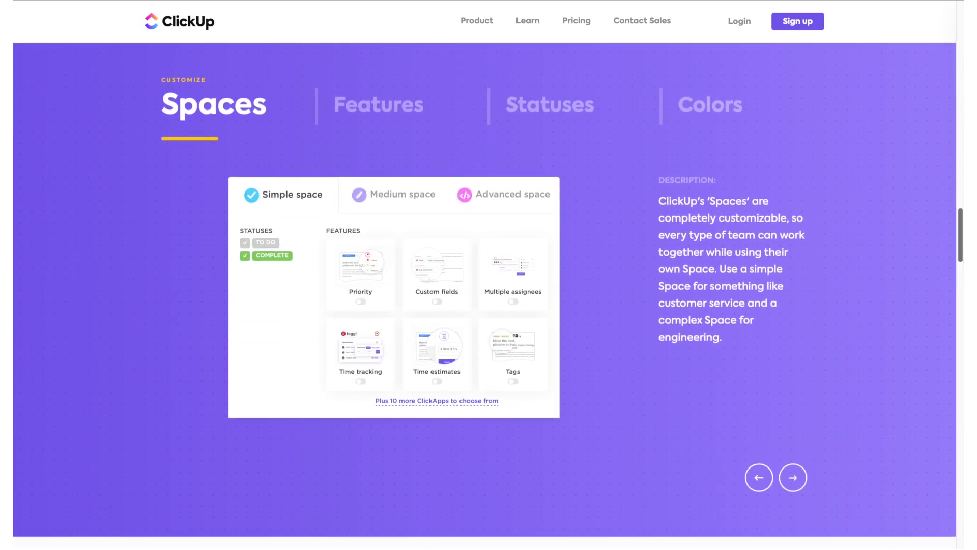
click(421, 114)
click(553, 114)
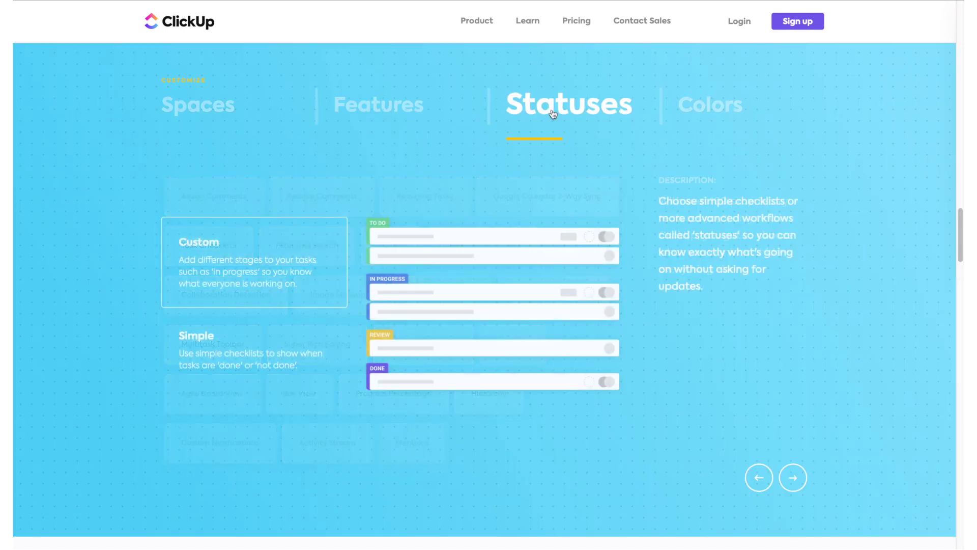
click(693, 112)
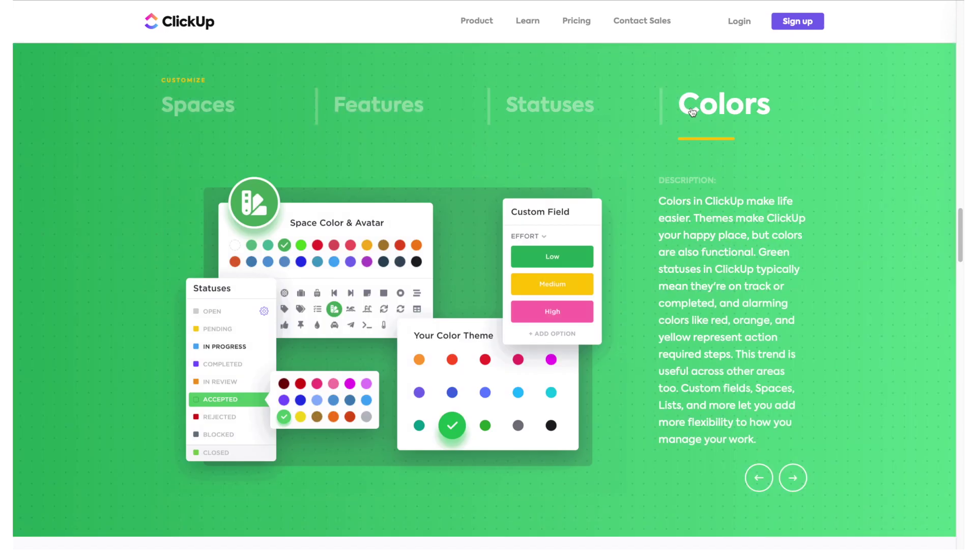
- Step the problems carousel through to card 05 and back to card 01
scroll(955, 227, down, 10)
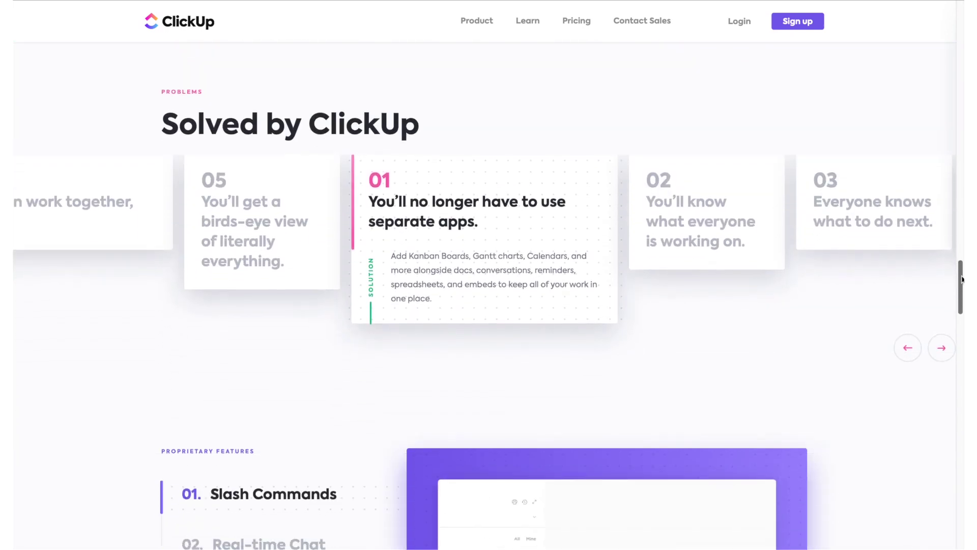
click(693, 224)
click(689, 223)
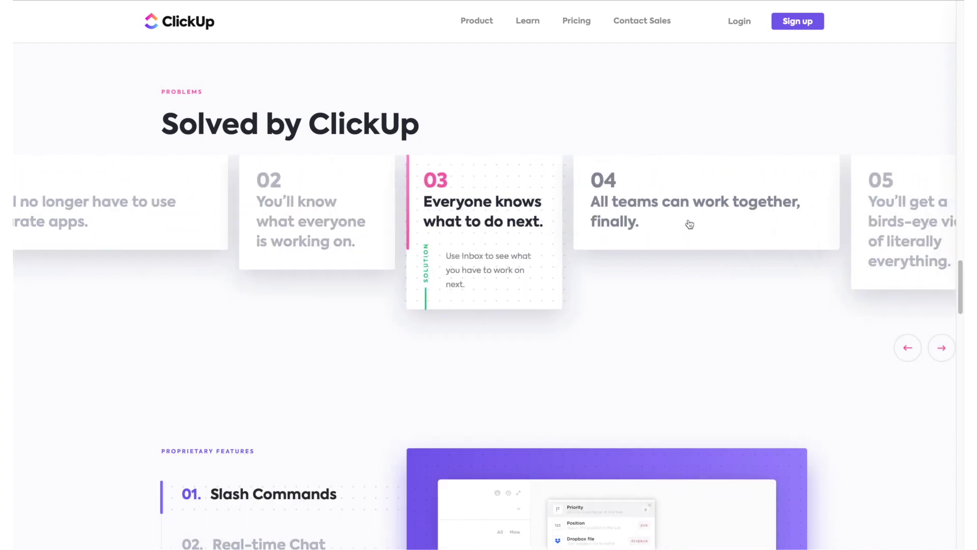
click(690, 224)
click(690, 224)
click(689, 223)
- View the Real-time Chat, Task Tray and Assign Comments feature descriptions
scroll(915, 281, down, 1)
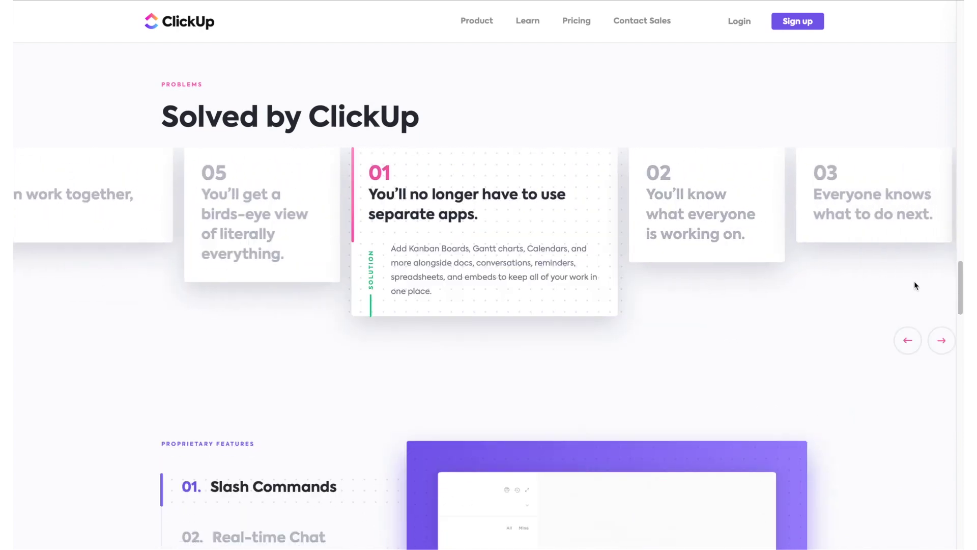
scroll(957, 274, down, 6)
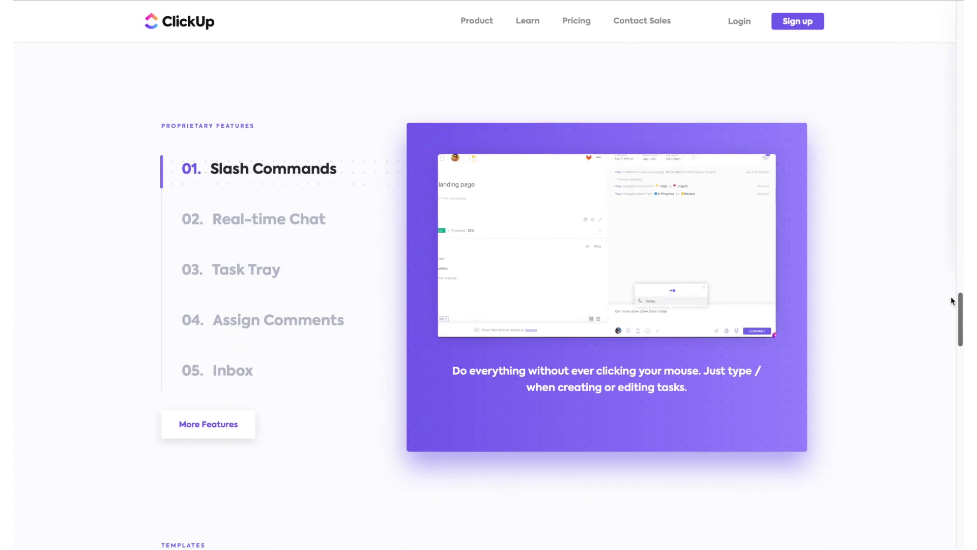
click(343, 221)
click(229, 269)
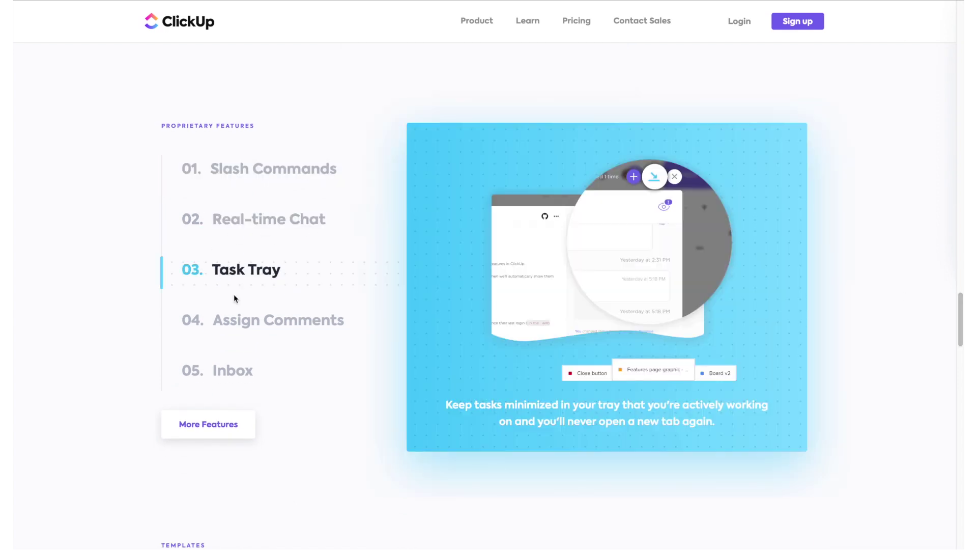
click(234, 320)
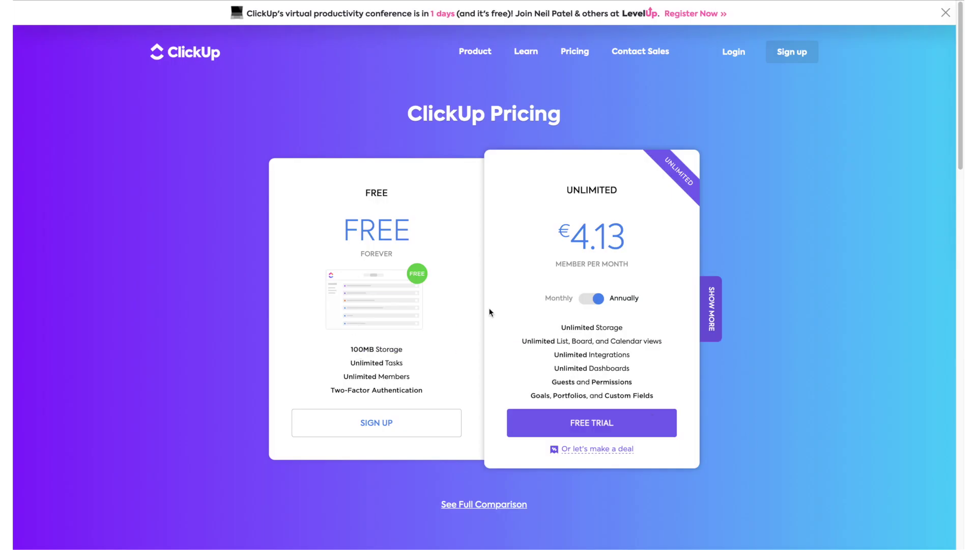
- Switch the Unlimited price to monthly and back to annual, then reveal the Business and Enterprise plans
click(594, 299)
click(595, 299)
click(710, 303)
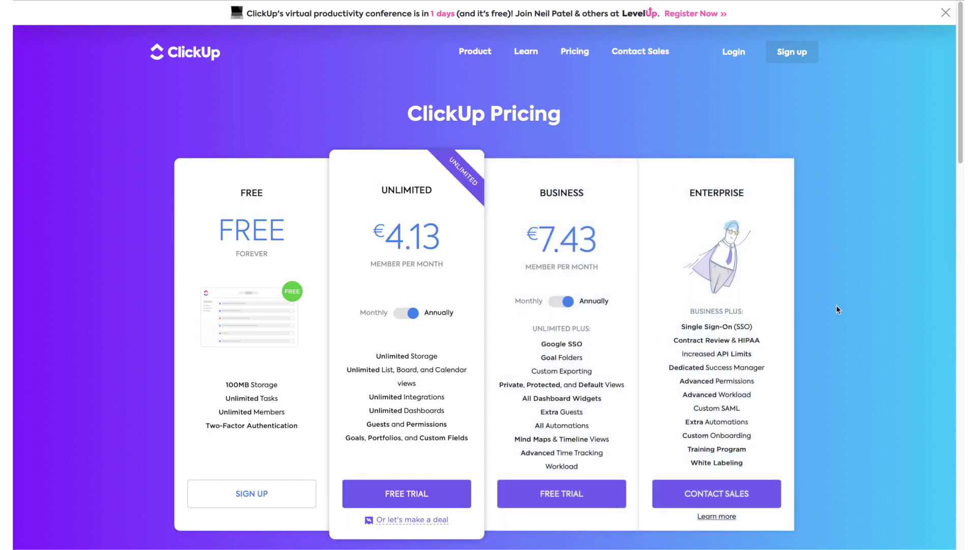
scroll(836, 305, down, 1)
right_click(835, 304)
click(850, 233)
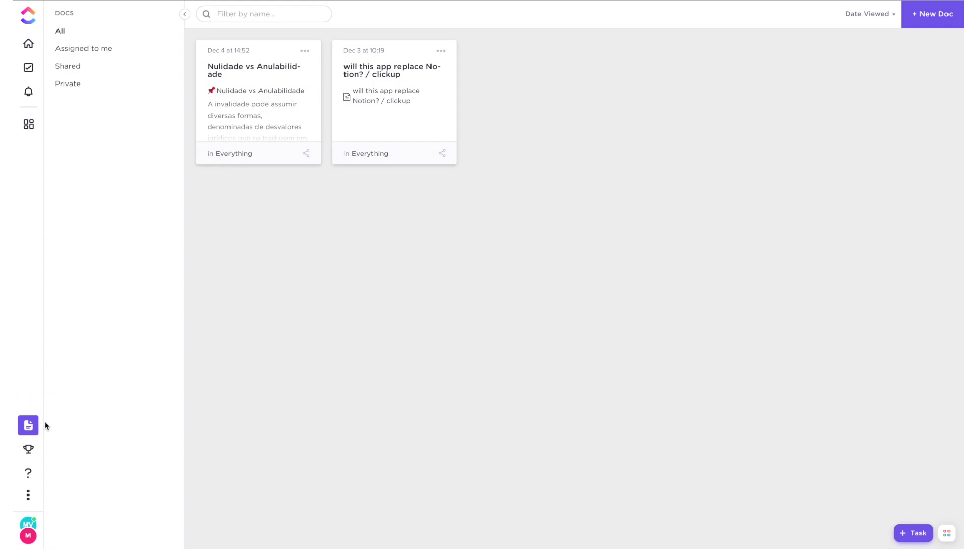
- Open the Nulidade vs Anulabilidade doc, expand Knowledge Database, and view Sistema Financeiro Europeu e Nacional
click(254, 70)
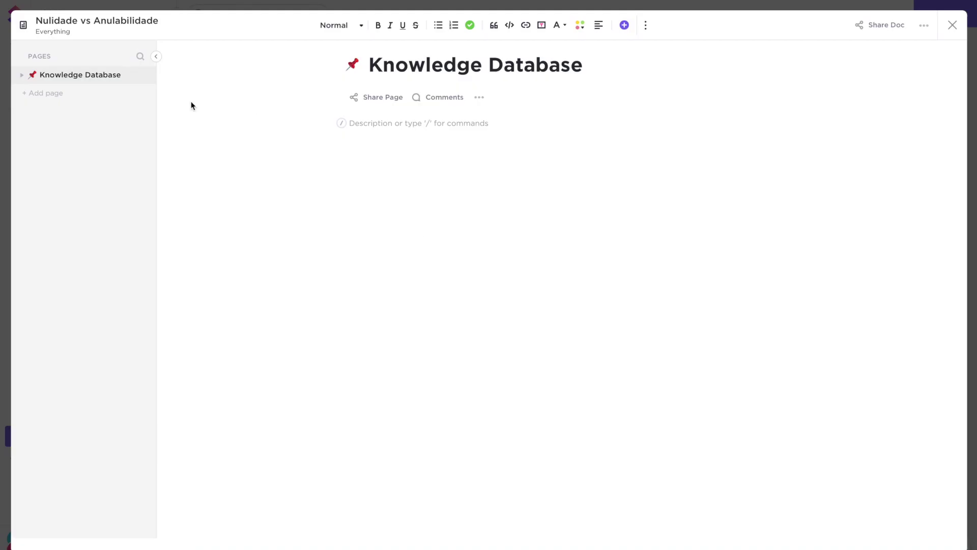
click(22, 76)
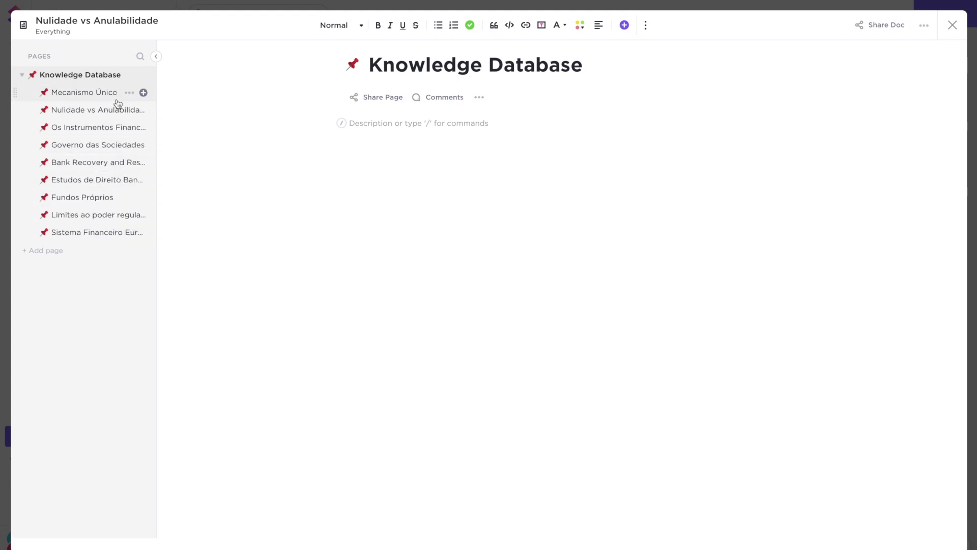
click(84, 232)
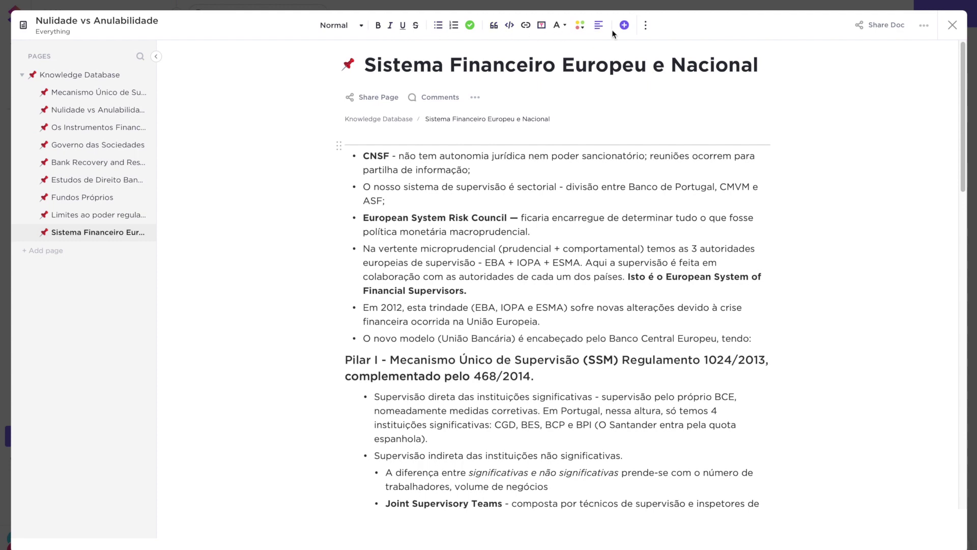
scroll(947, 168, down, 6)
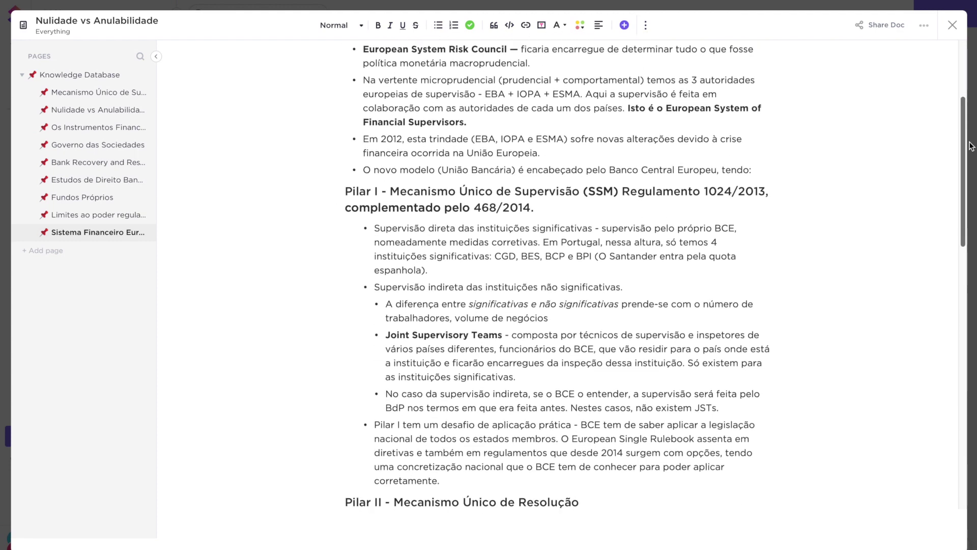
scroll(974, 185, up, 10)
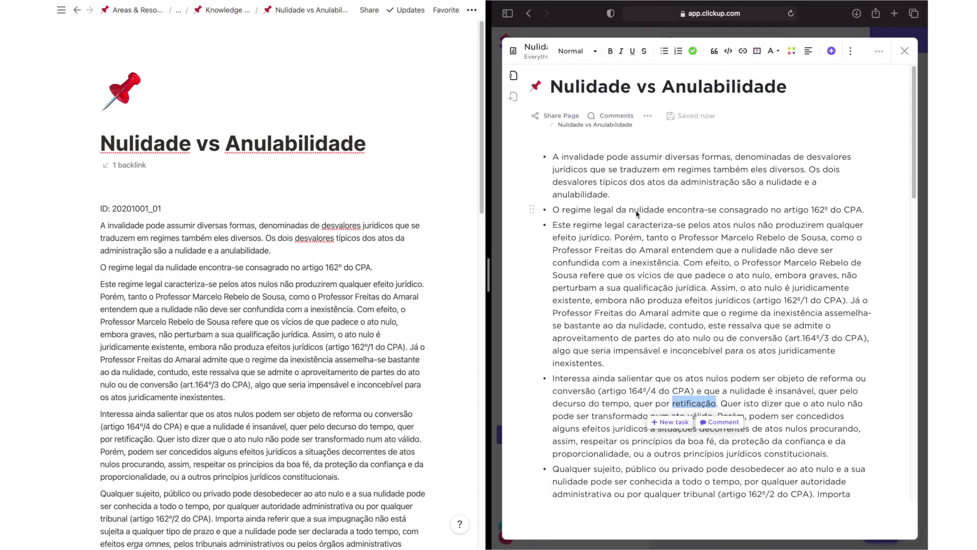
- Scroll the ClickUp and Notion copies of Nulidade vs Anulabilidade side by side, then list the doc's pages
scroll(641, 221, down, 5)
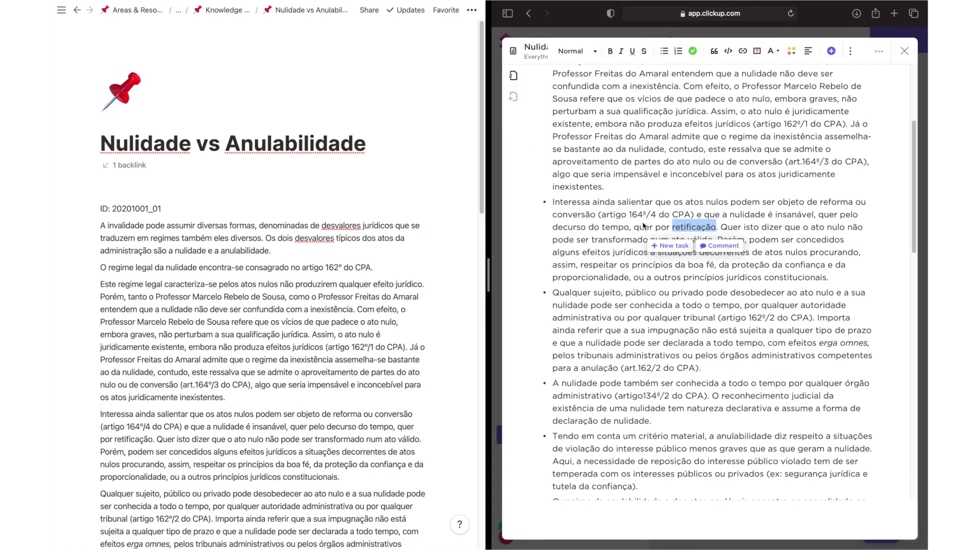
click(639, 213)
scroll(702, 339, down, 2)
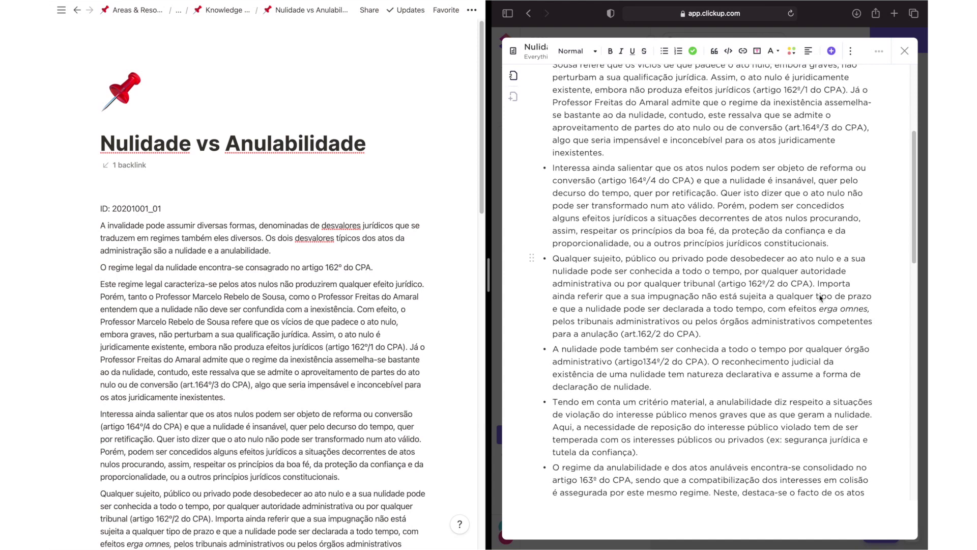
scroll(752, 270, up, 5)
scroll(402, 275, down, 10)
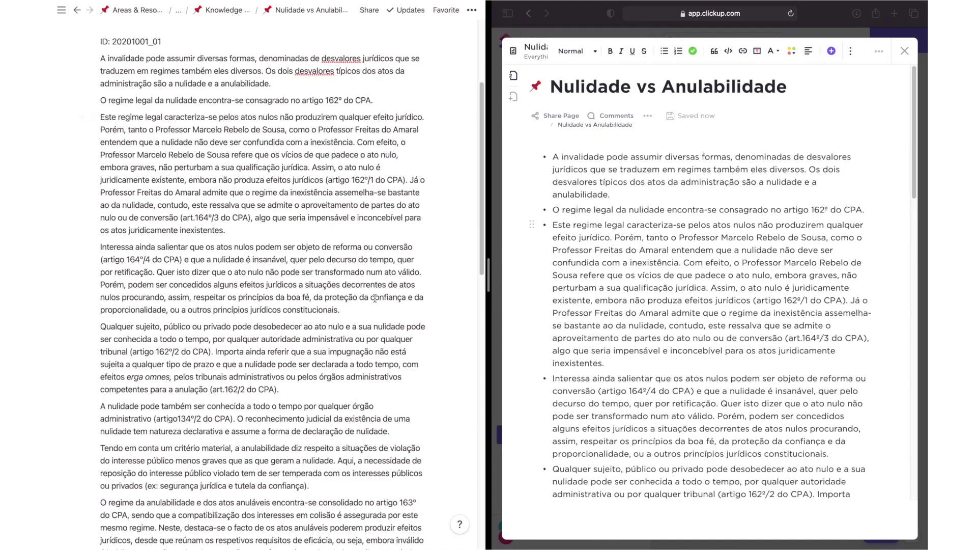
scroll(375, 299, up, 10)
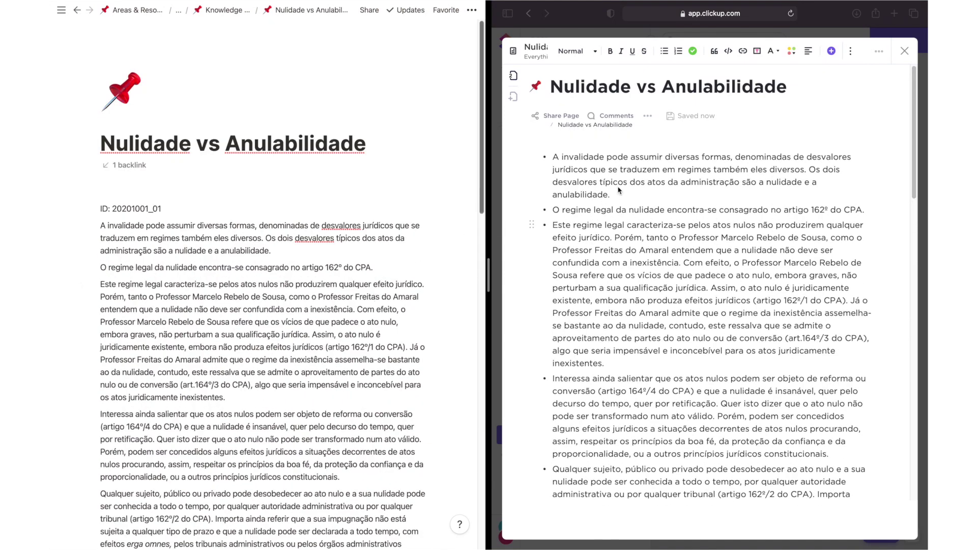
click(517, 71)
click(514, 76)
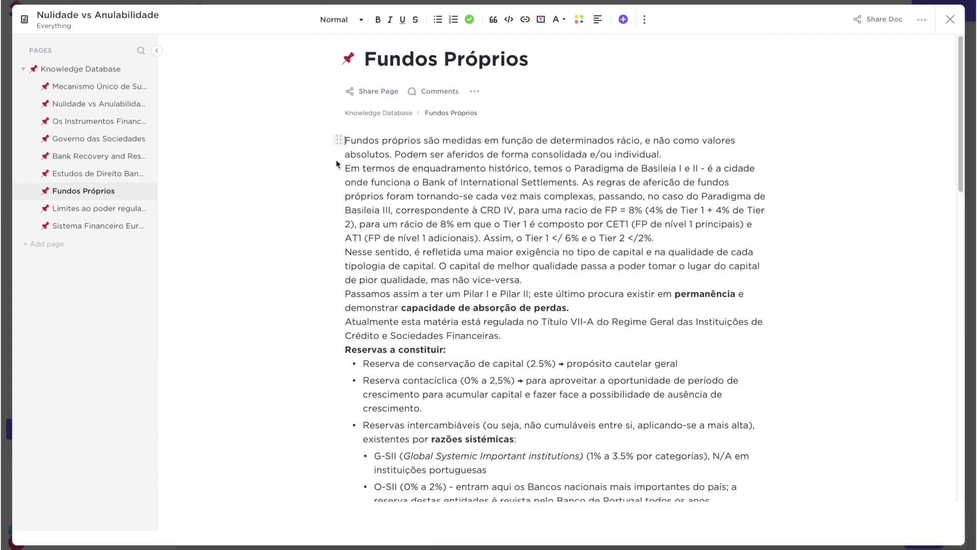
- Undo a trial paragraph move, then open the slash menu above the first paragraph and browse to Embed
drag(339, 140, 345, 349)
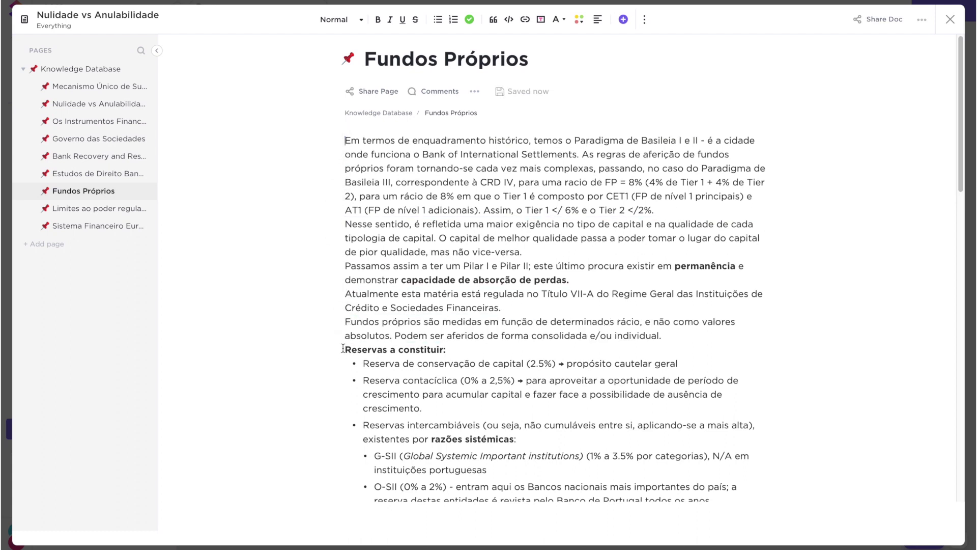
key(ctrl+z)
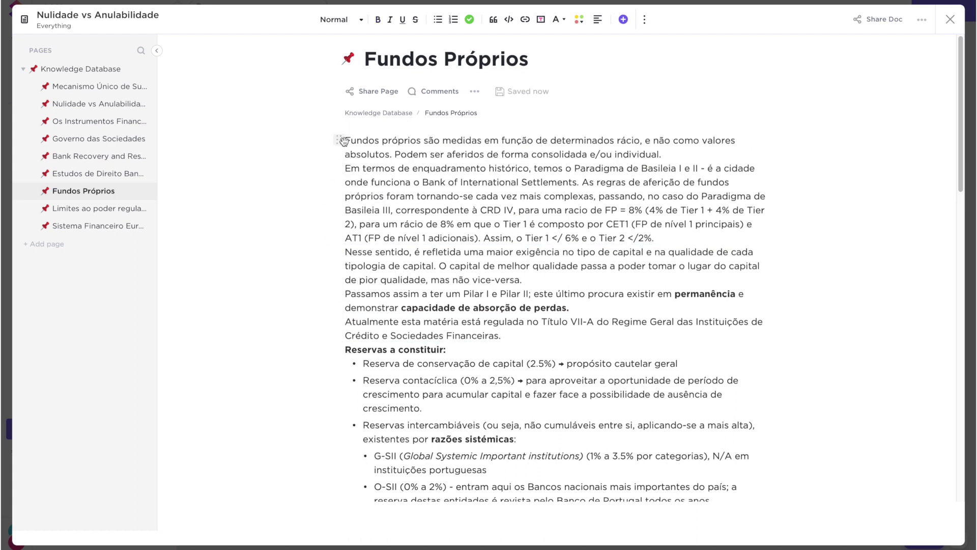
click(346, 140)
key(Return)
text(/)
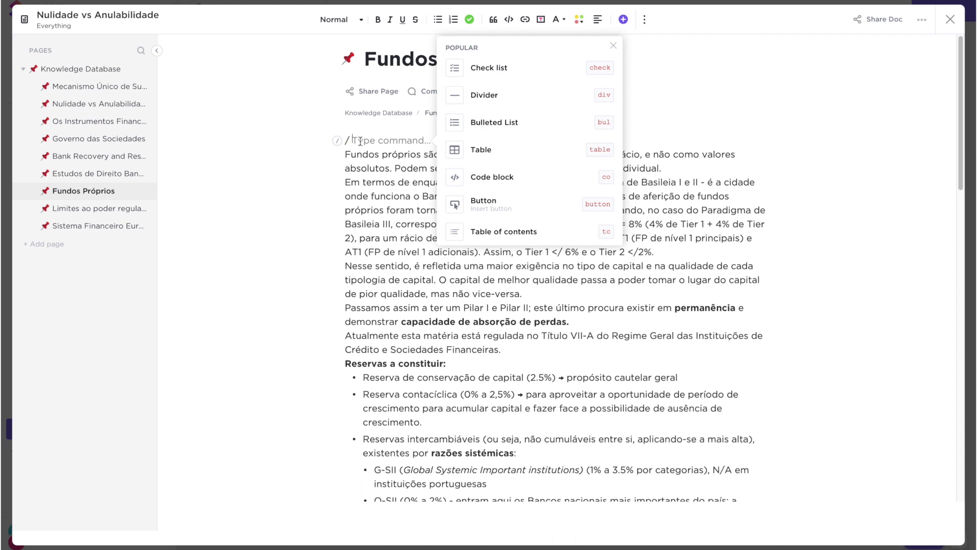
scroll(619, 73, down, 2)
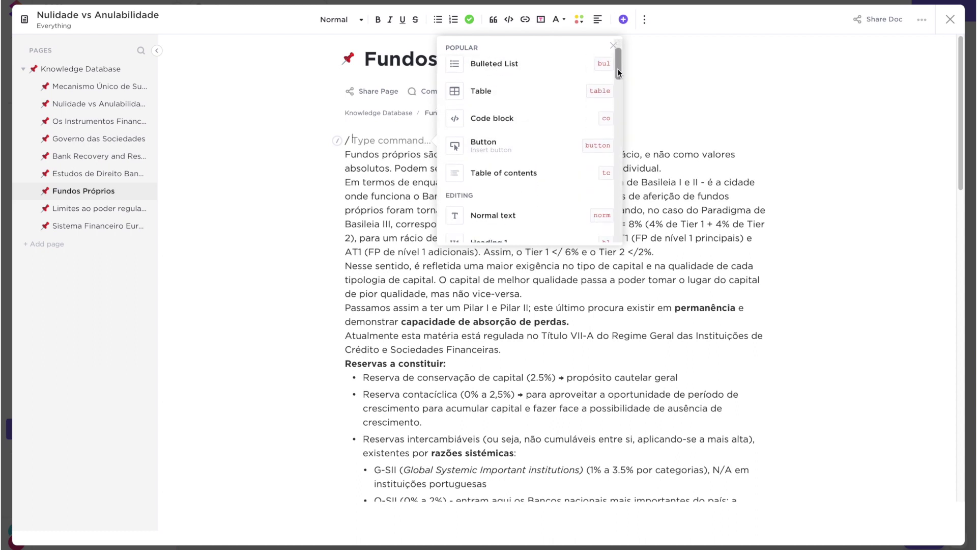
drag(619, 73, 611, 234)
- Give the Pilar I e Pilar II paragraph a yellow text background
click(493, 245)
mouse_move(354, 309)
mouse_down()
mouse_move(553, 329)
mouse_move(361, 309)
mouse_up()
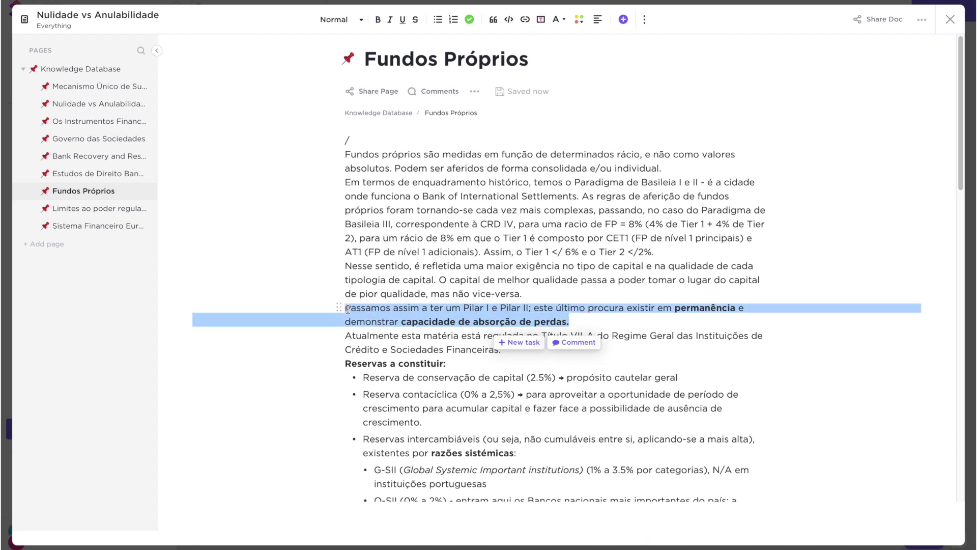
right_click(348, 309)
key(Escape)
click(579, 20)
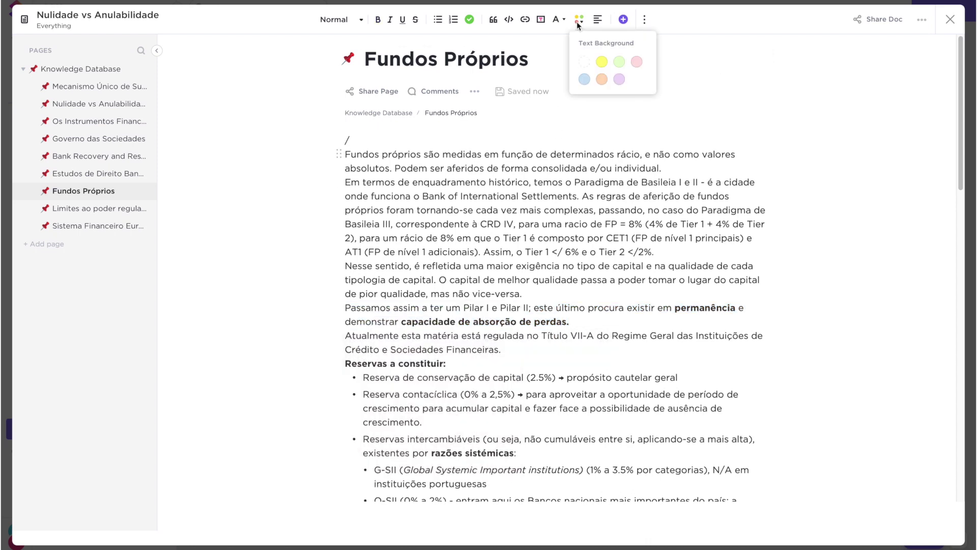
click(601, 62)
scroll(576, 346, down, 2)
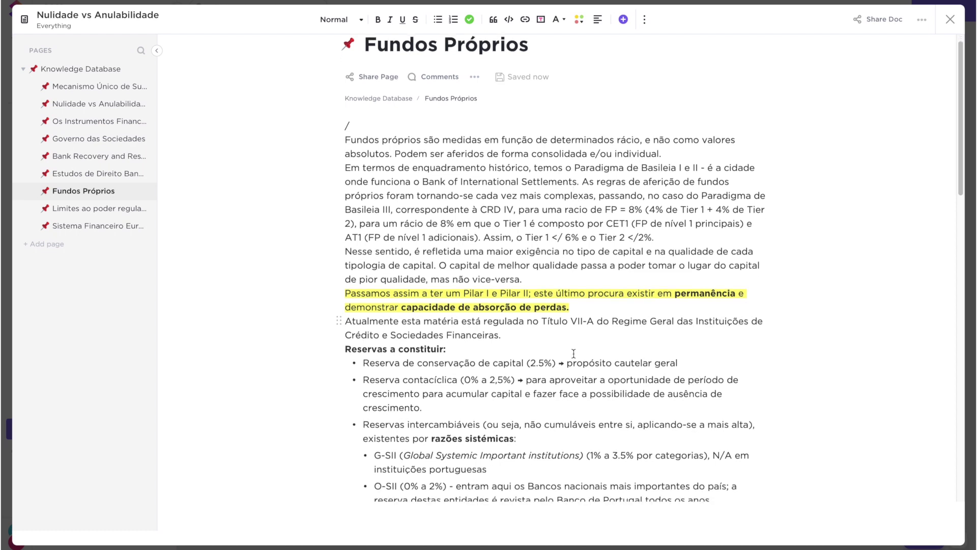
- Browse the list-of-tasks embed dialog through the Personal space, then close it without embedding
click(623, 21)
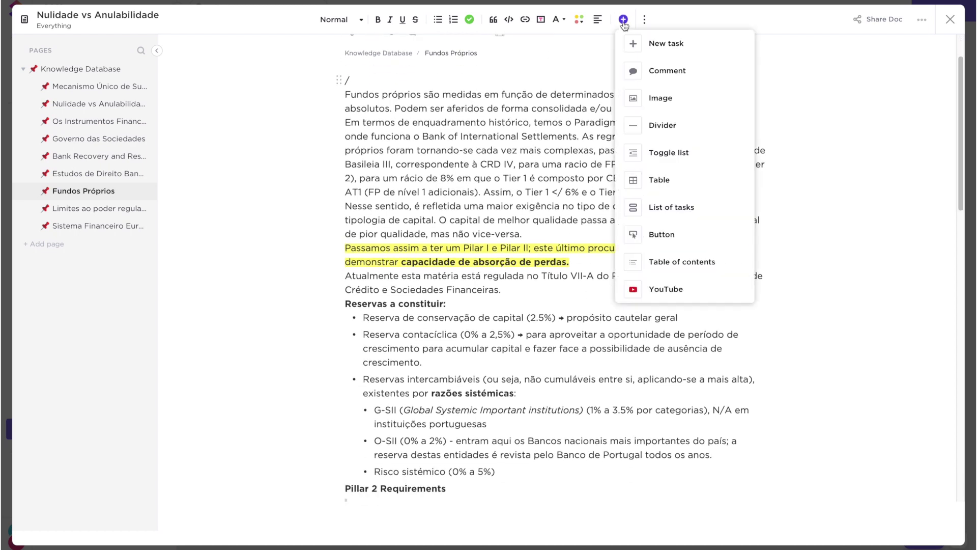
click(369, 62)
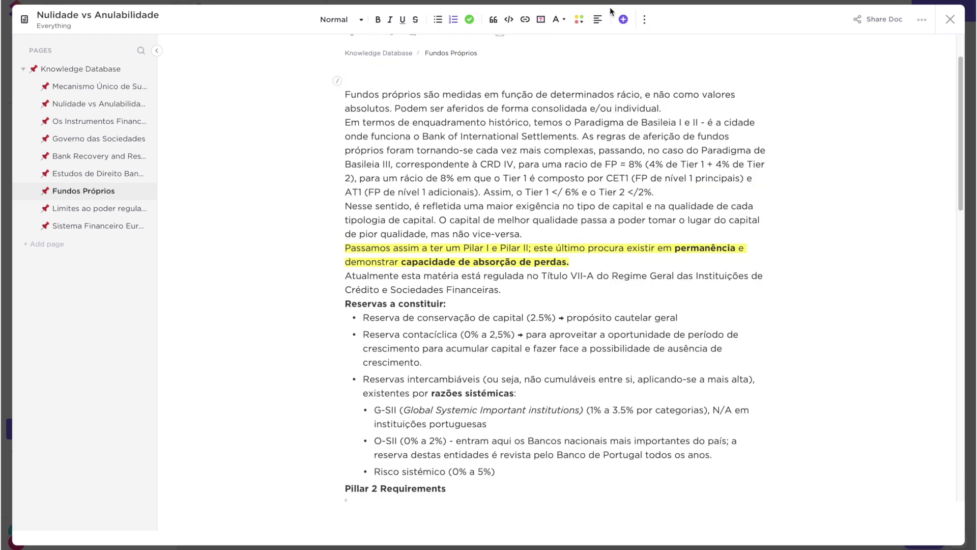
click(623, 19)
click(680, 204)
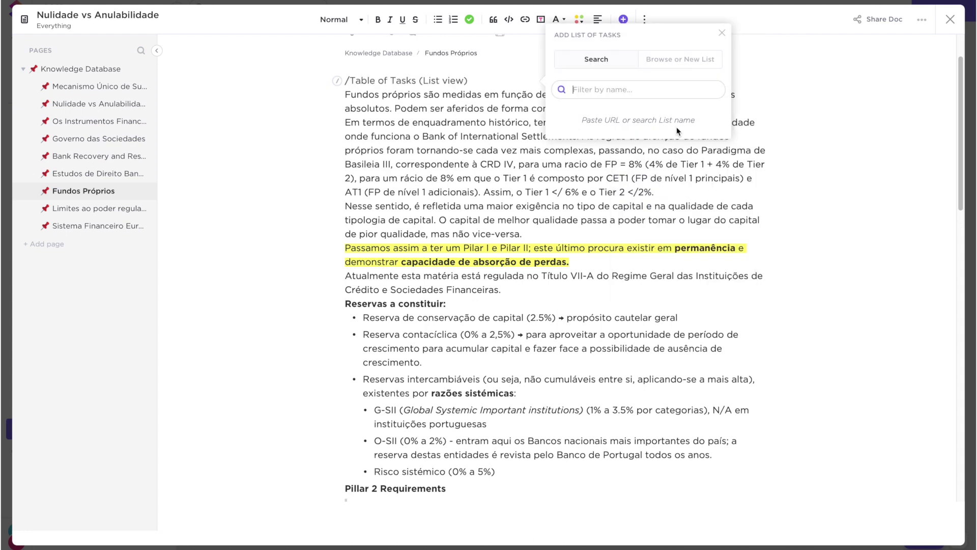
click(662, 68)
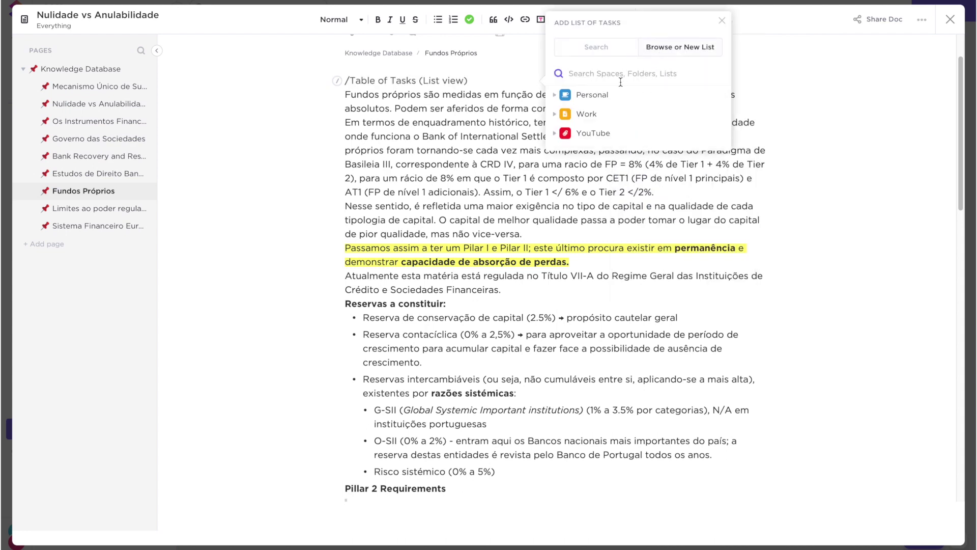
click(556, 96)
click(556, 72)
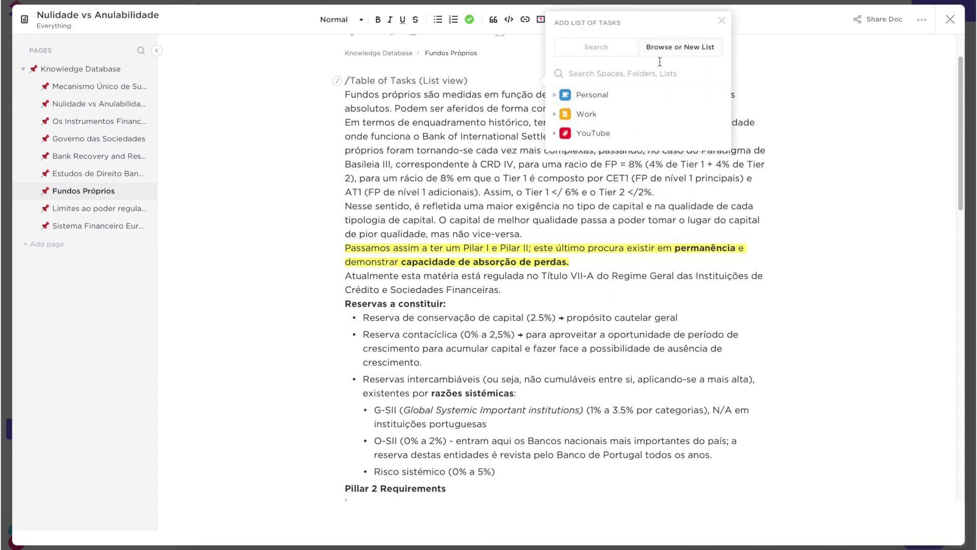
click(721, 21)
- Insert a YouTube embed line, then remove it again
click(624, 19)
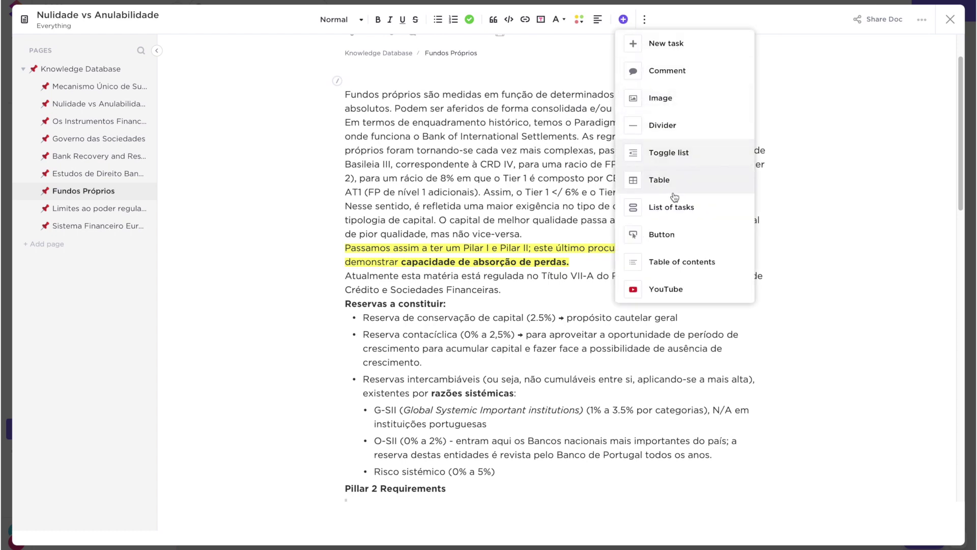
click(675, 288)
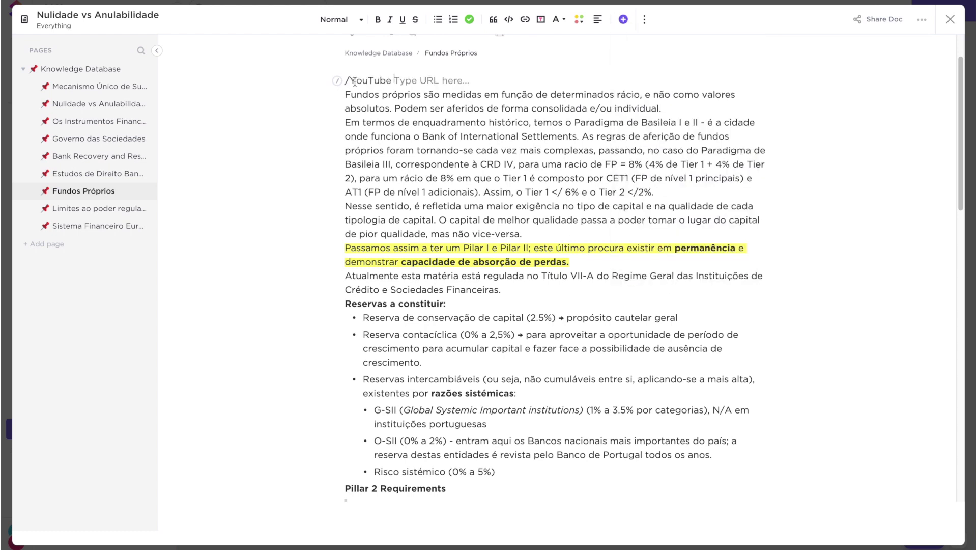
click(623, 22)
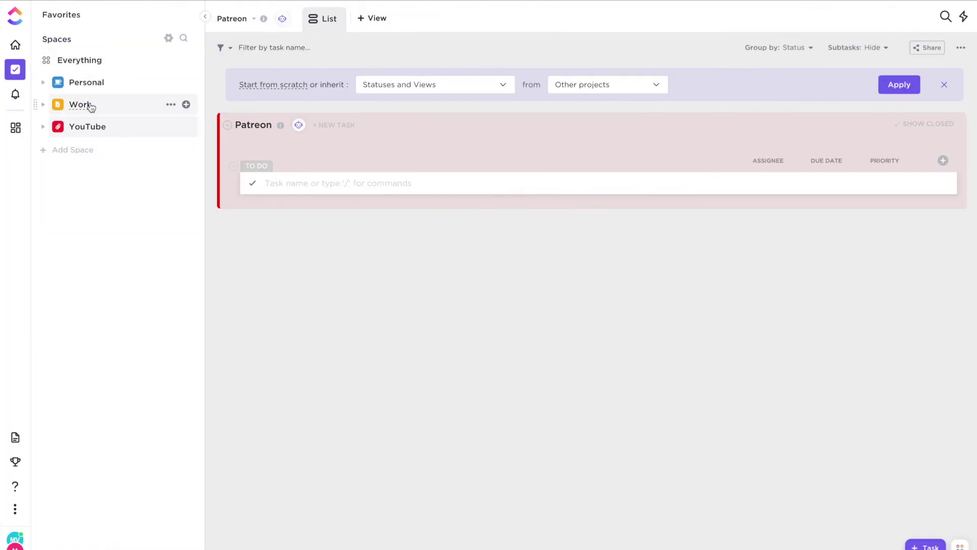
- Expand the Work and YouTube spaces, toggle the Other projects folder, then collapse YouTube
click(43, 104)
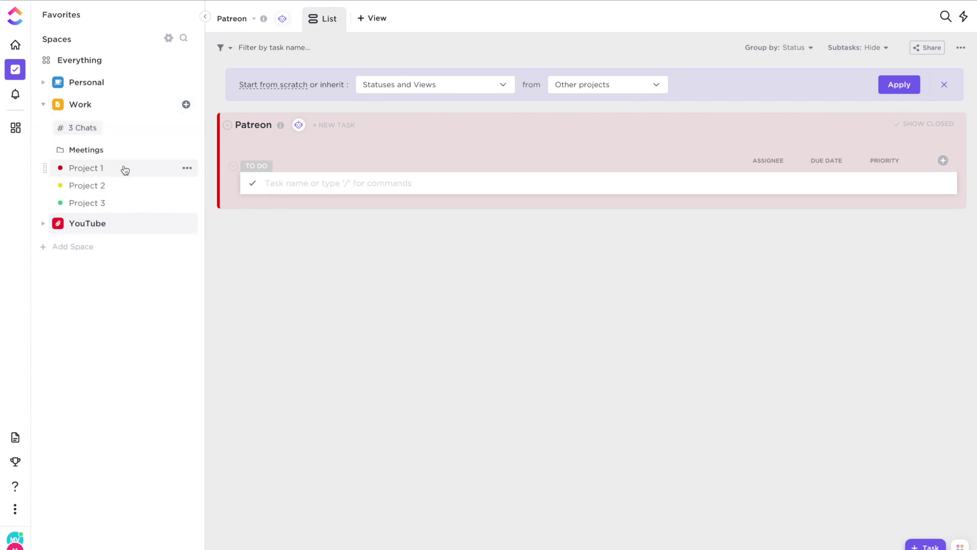
click(44, 225)
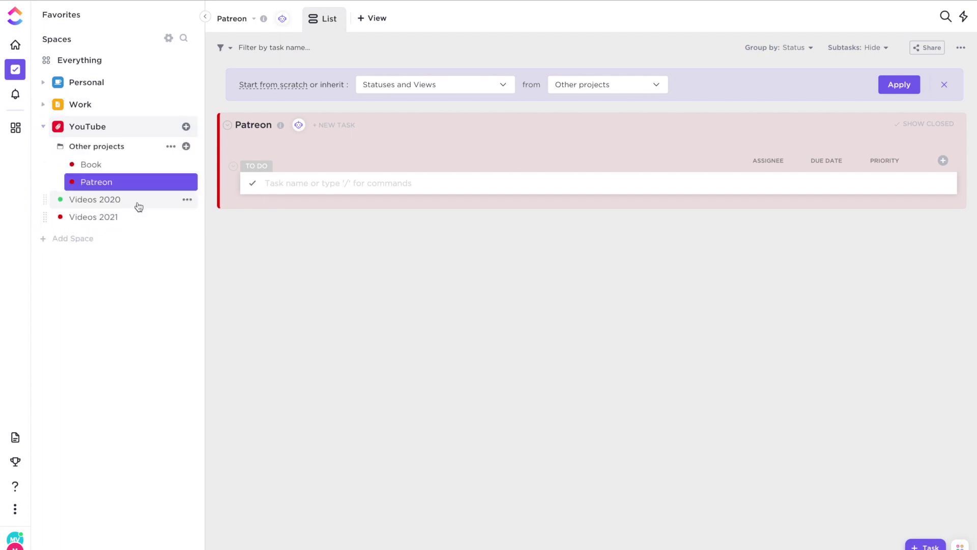
click(61, 148)
click(61, 149)
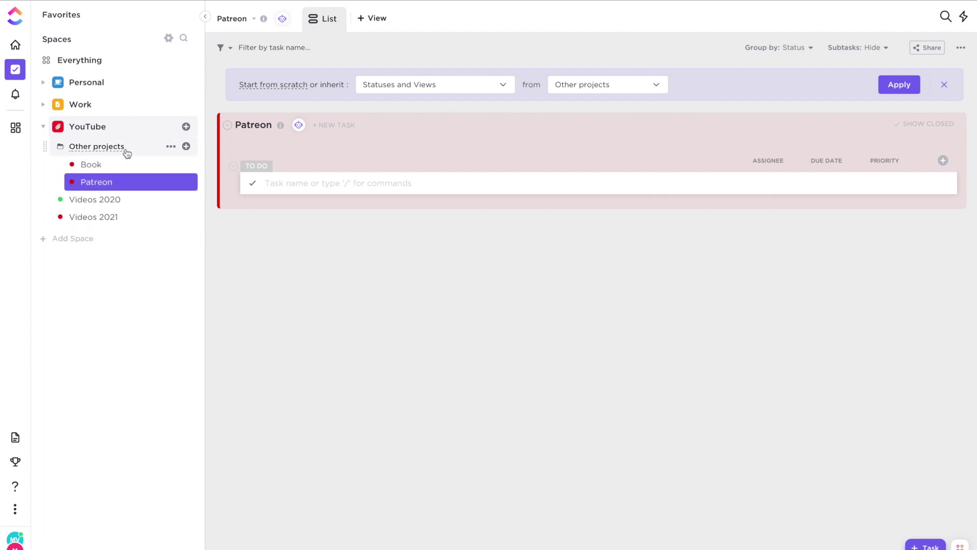
click(44, 127)
- Toggle the Personal space, then expand Personal, Work and YouTube together
click(45, 91)
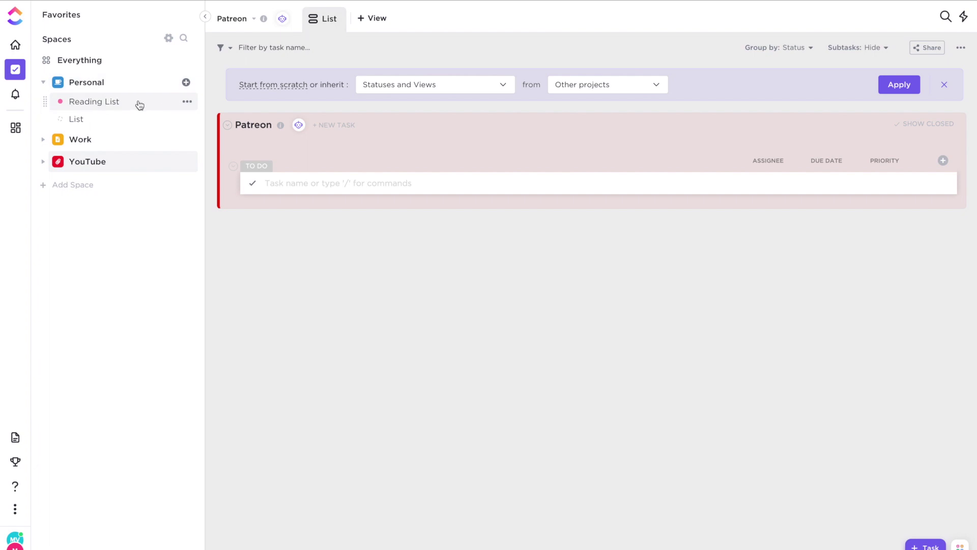
click(44, 83)
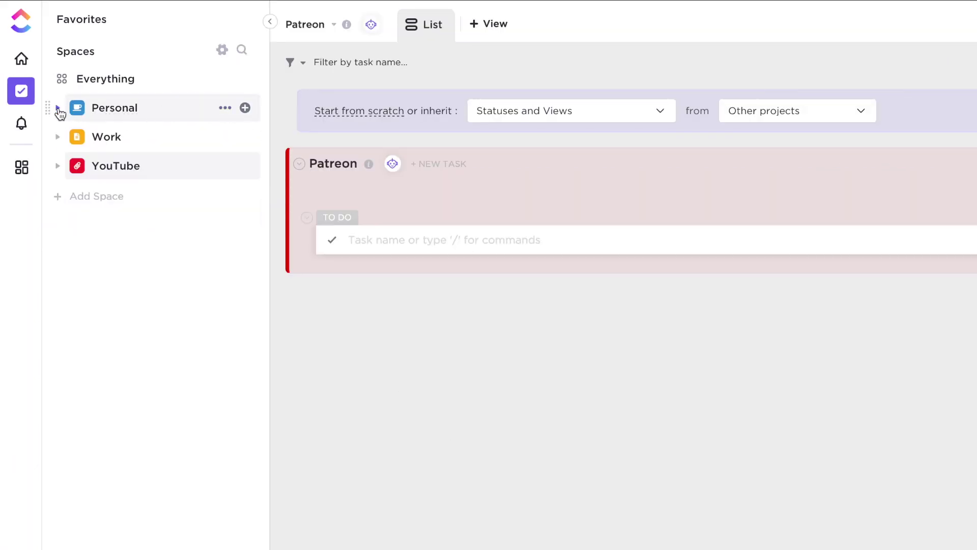
click(58, 109)
click(58, 184)
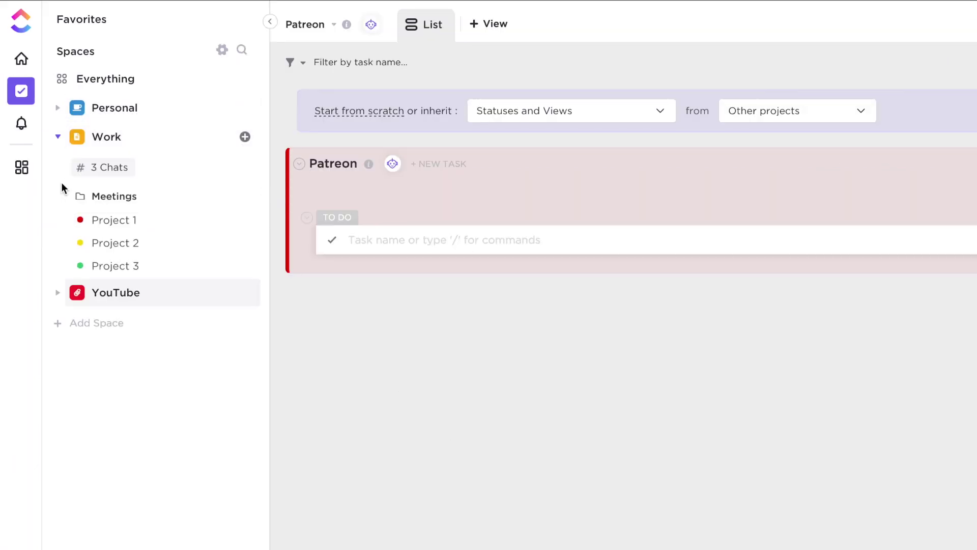
click(59, 293)
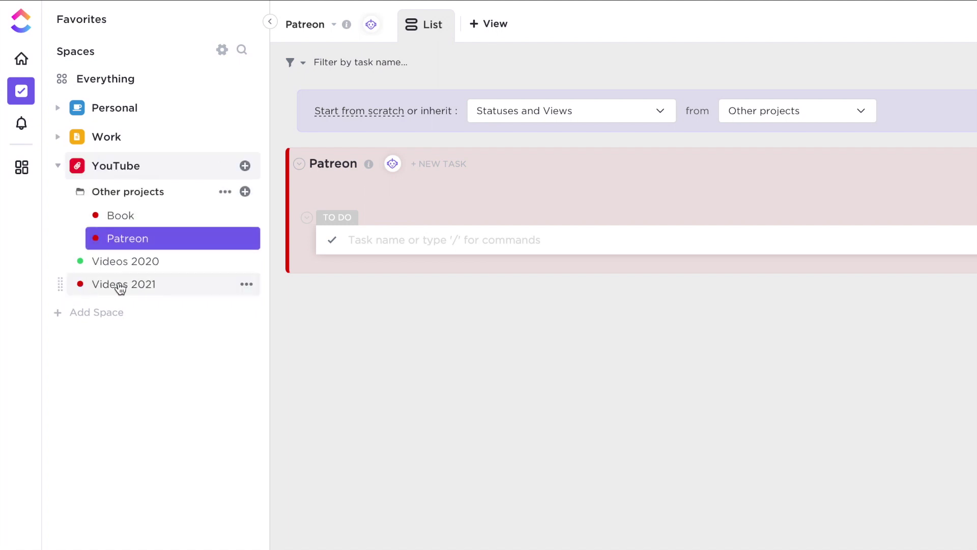
- Create a new list named List Default in the YouTube space
click(229, 166)
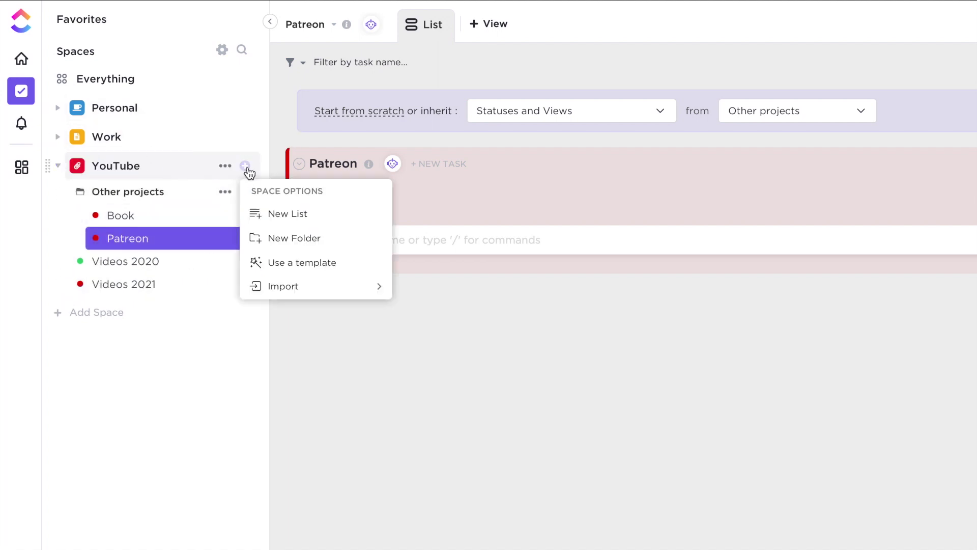
click(292, 218)
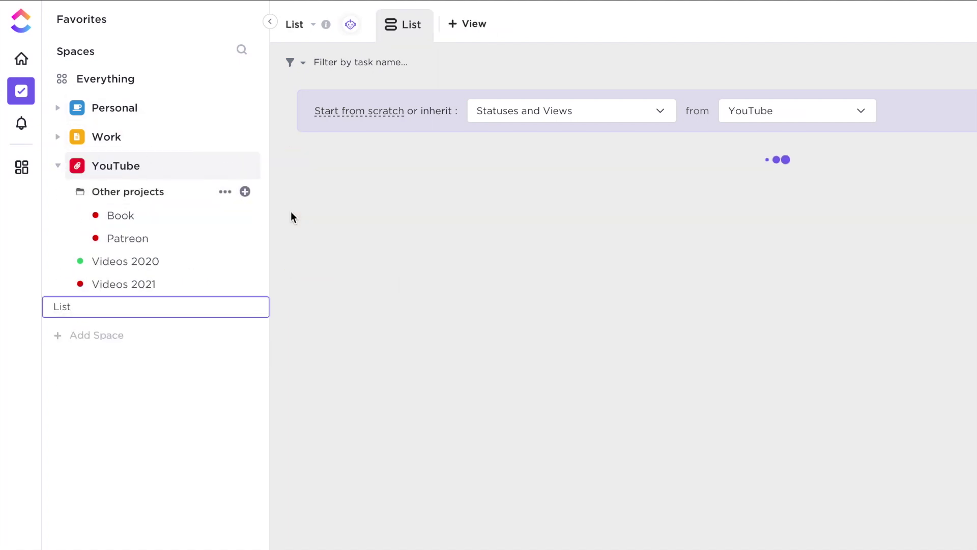
text(Li)
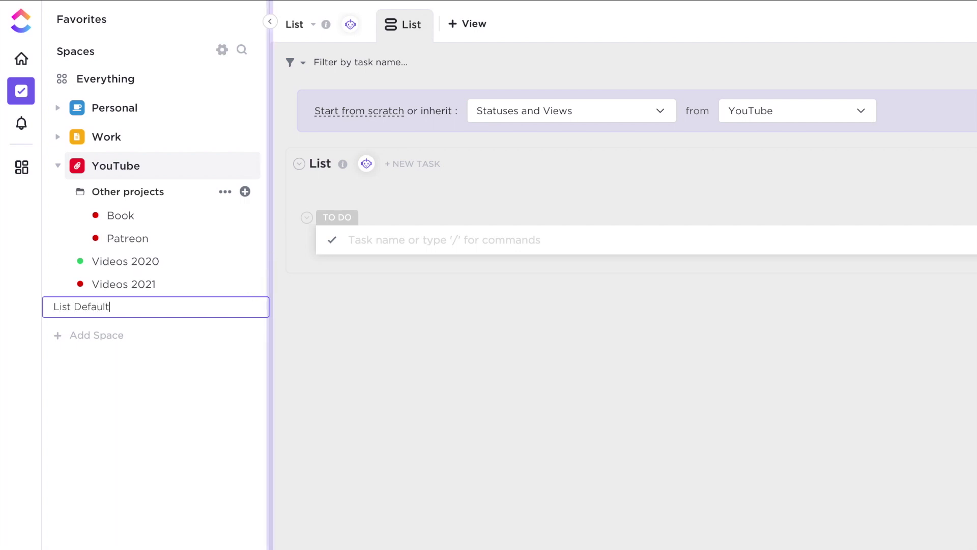
key(Return)
- Open List Default's colour choices and the colour editor, then close it
click(80, 308)
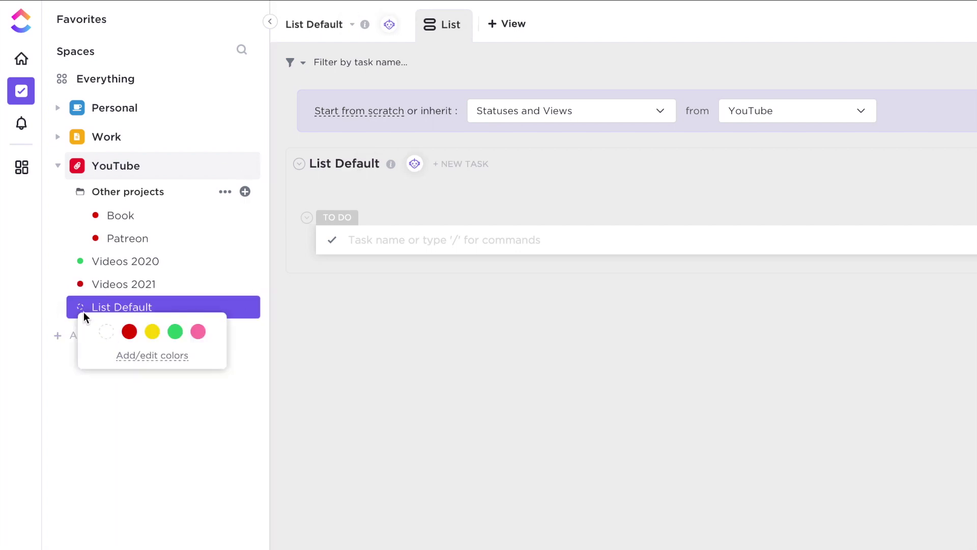
click(136, 356)
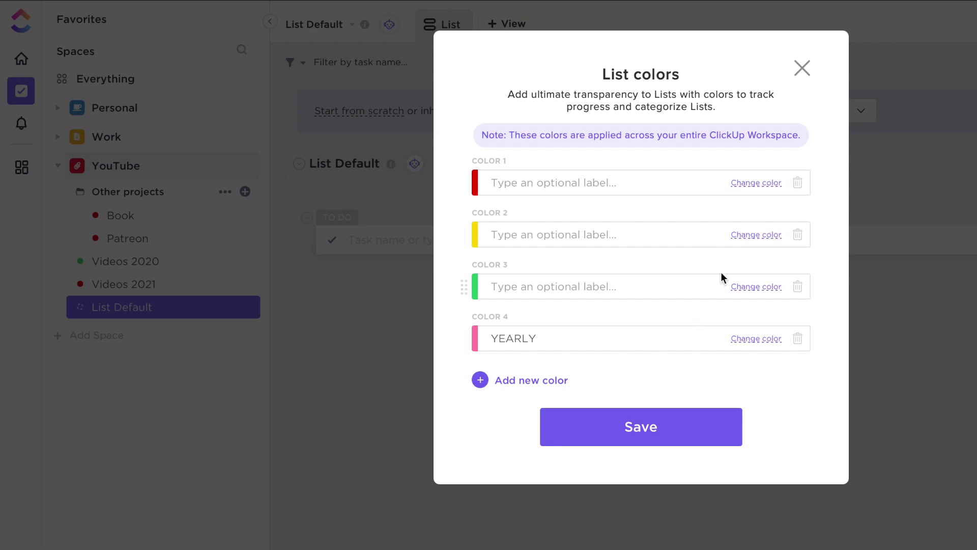
click(802, 71)
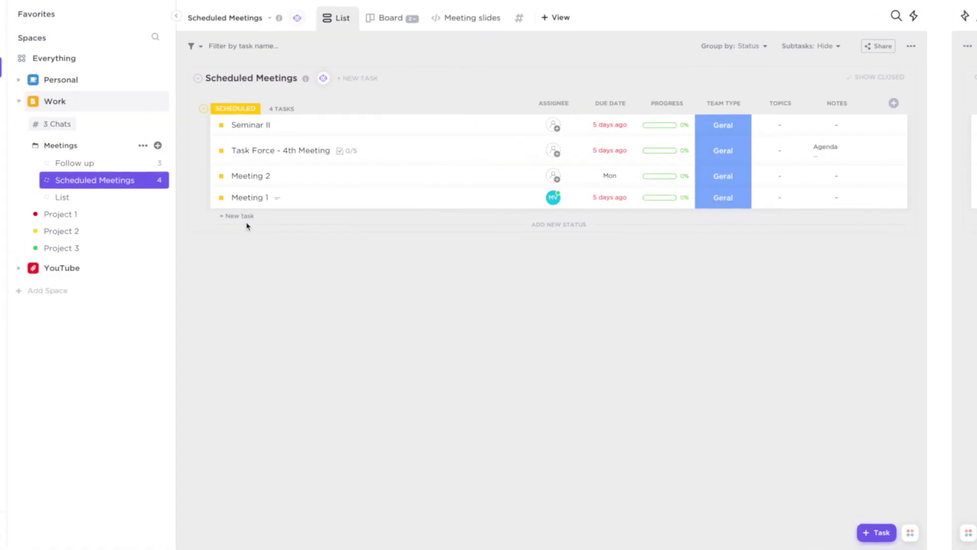
- Add a new task named Meeting 3 to Scheduled Meetings and open its details
click(284, 221)
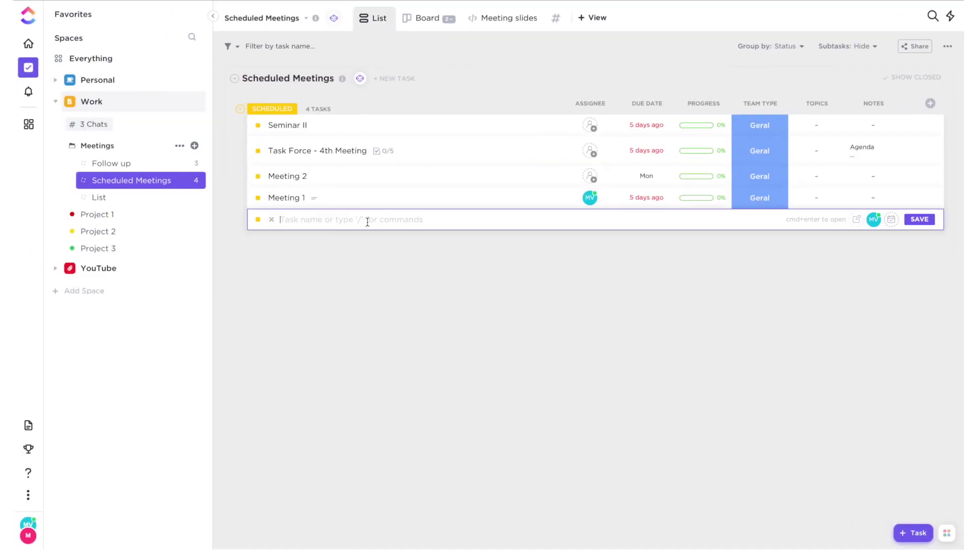
text(Meeting 3)
key(Return)
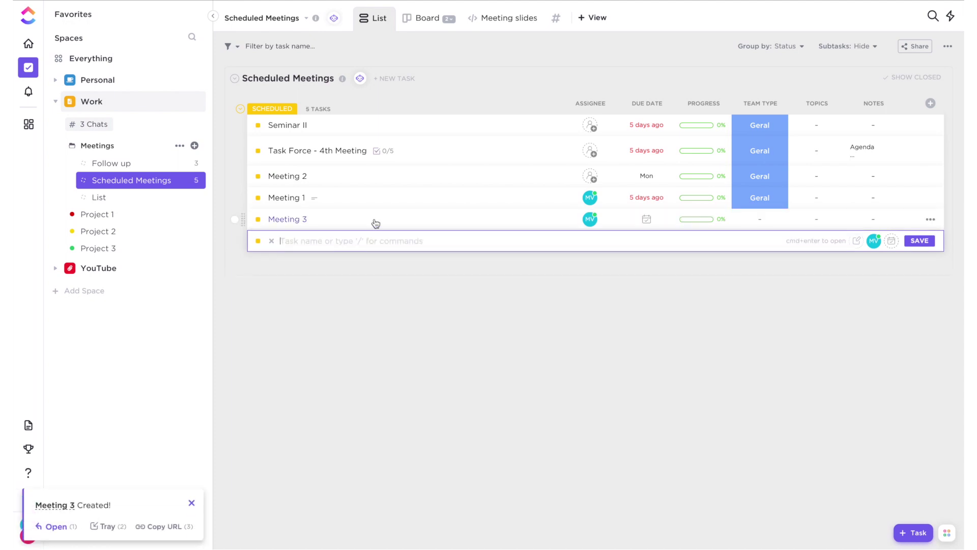
click(375, 222)
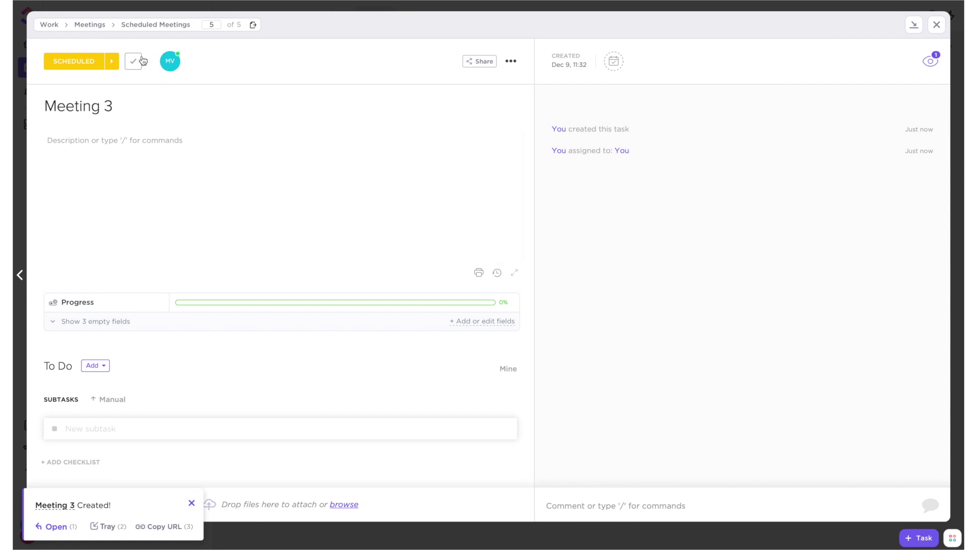
- Advance Meeting 3's status to Post Meeting Action Items and write its description
click(117, 62)
click(118, 63)
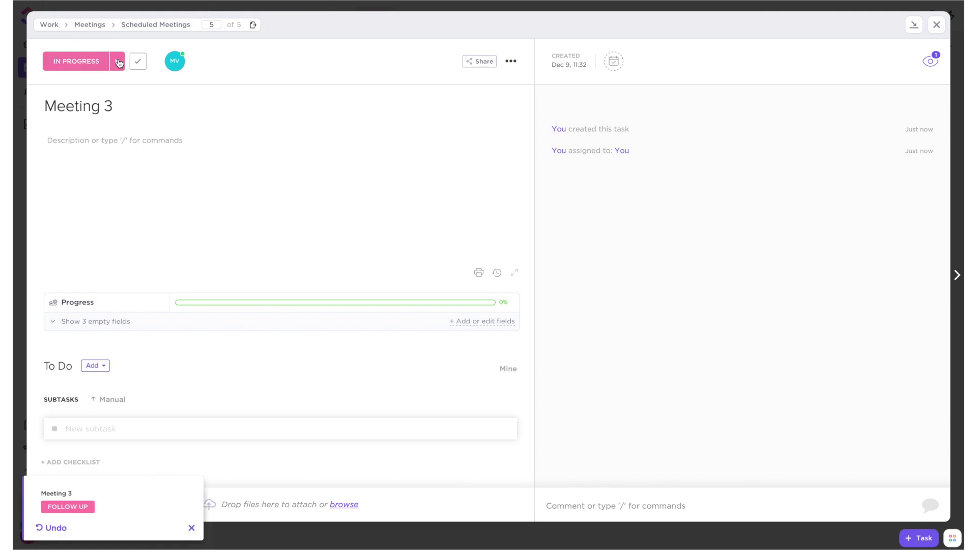
click(122, 61)
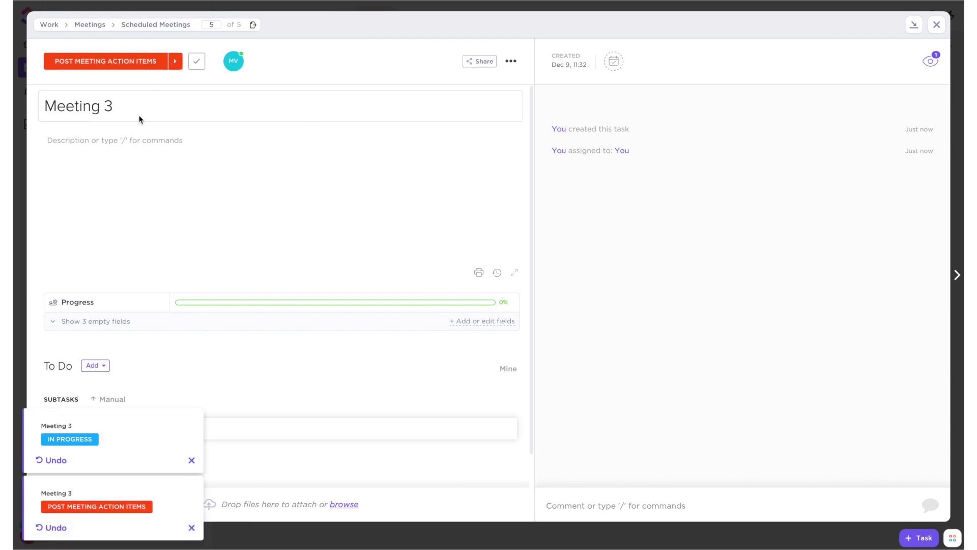
click(118, 134)
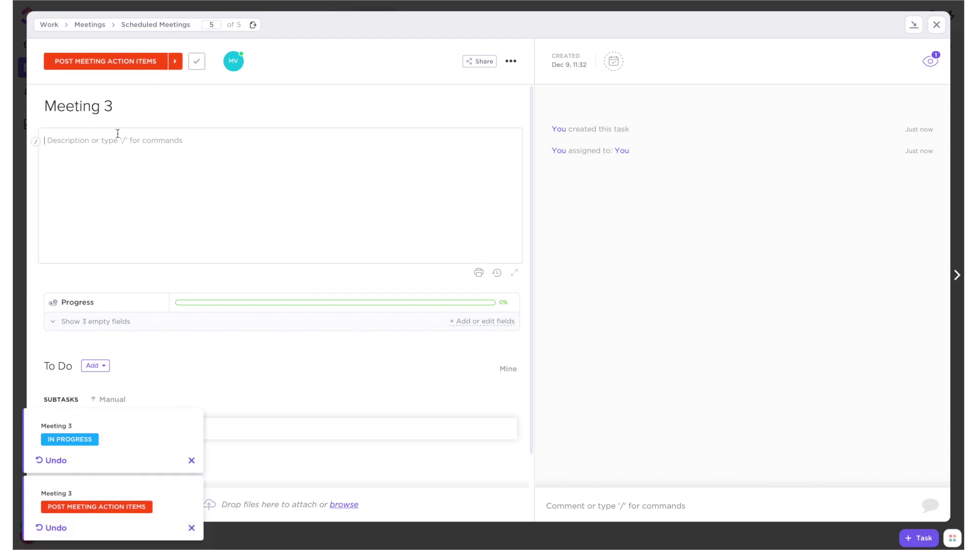
text(Here you can write your notes)
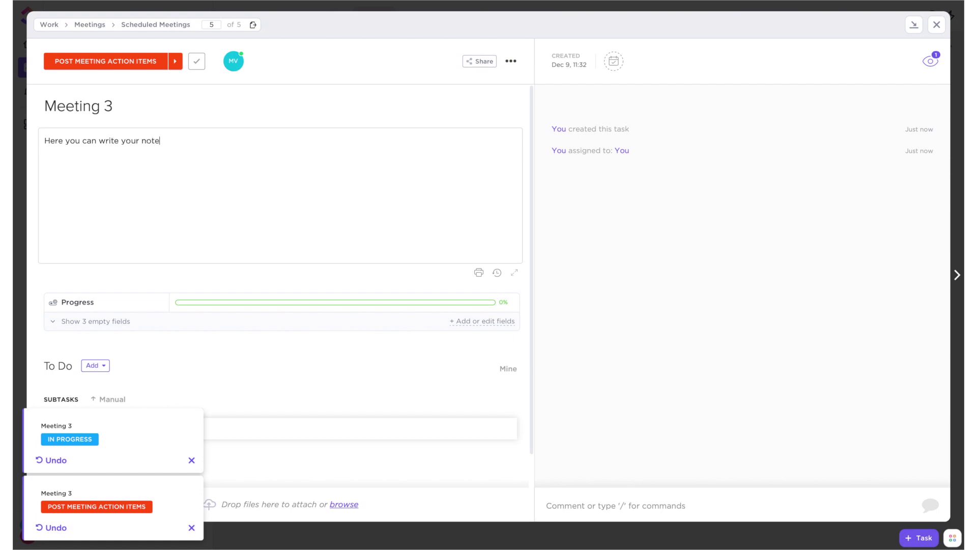
click(184, 306)
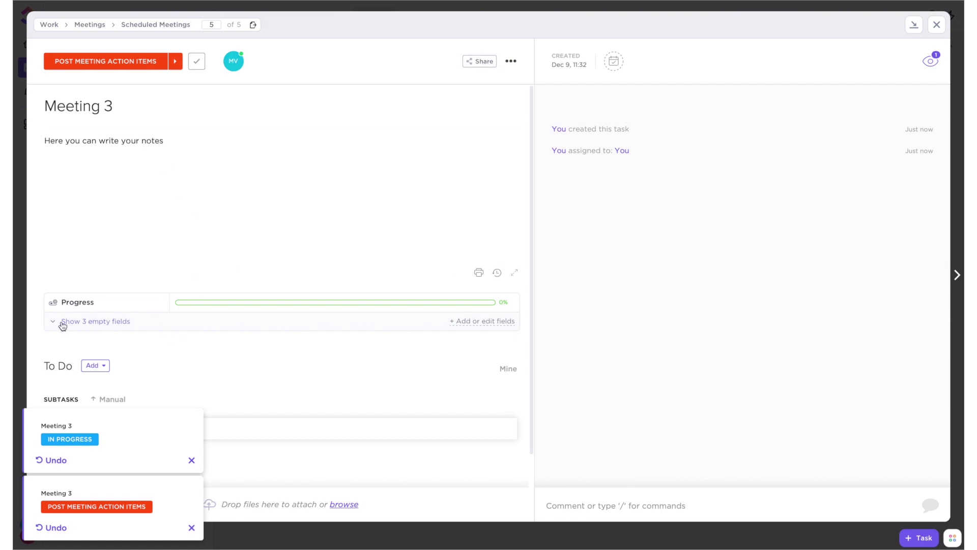
- Reveal Meeting 3's empty fields and attach a new blank Doc to it
click(63, 324)
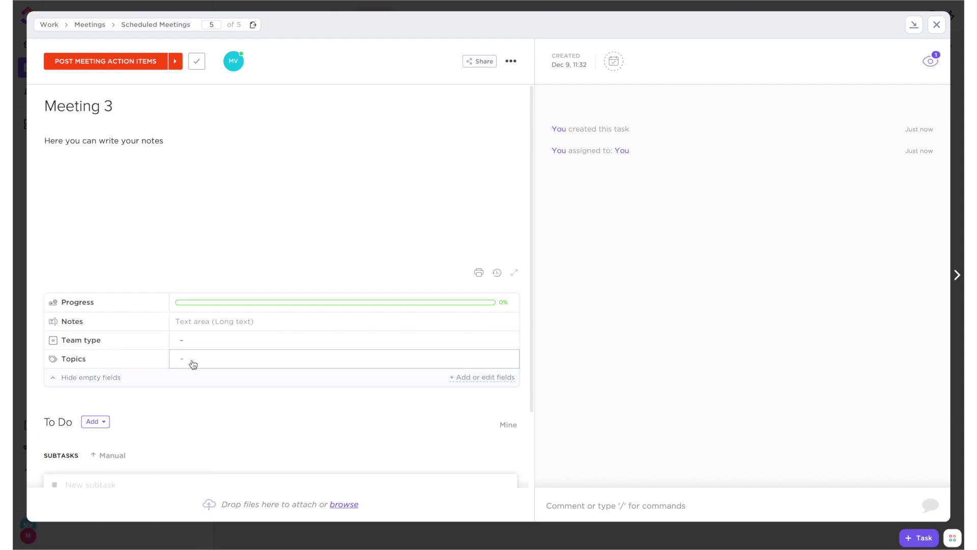
scroll(226, 382, down, 1)
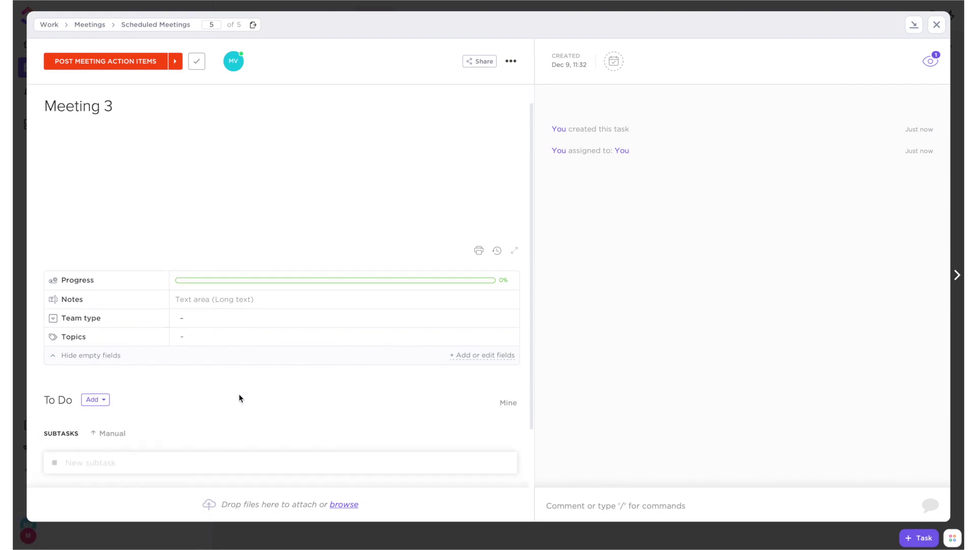
scroll(242, 389, down, 1)
right_click(241, 390)
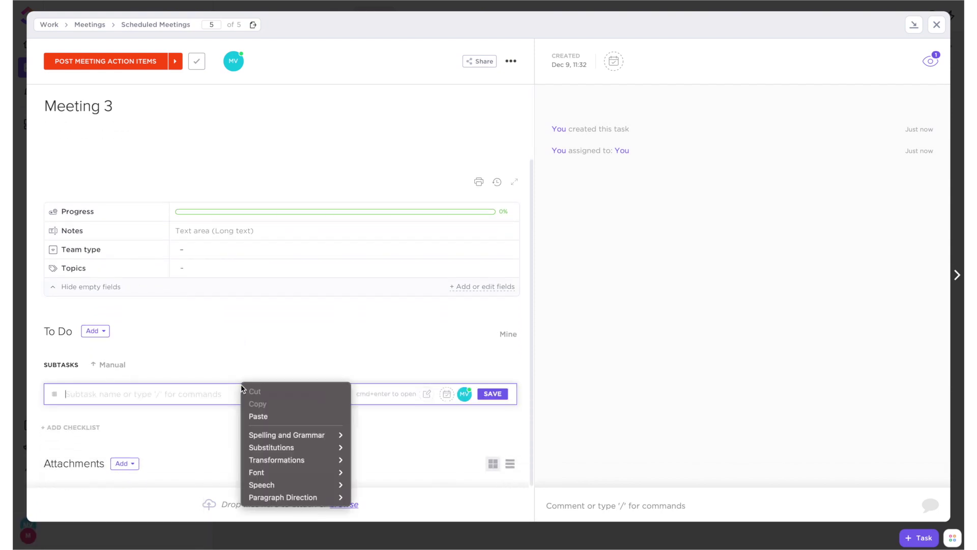
click(153, 431)
click(125, 462)
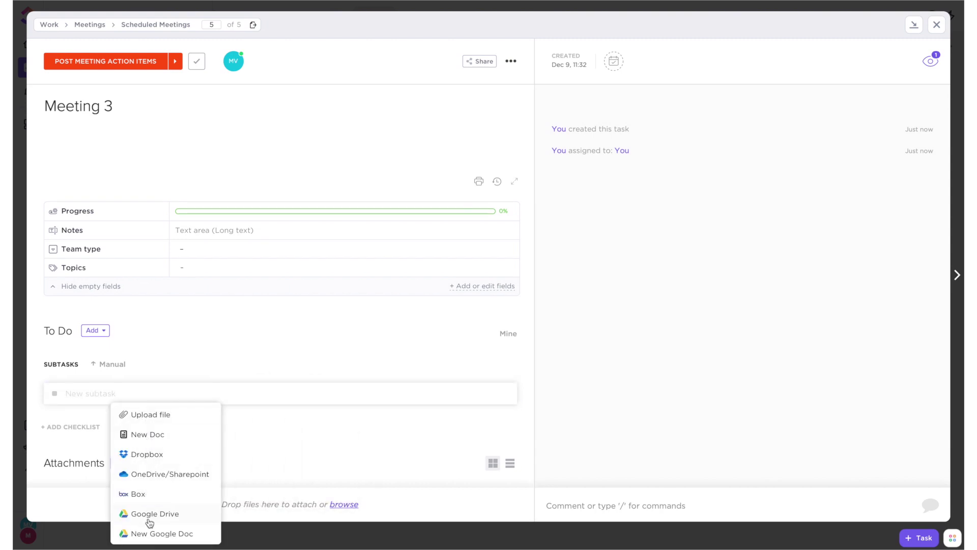
click(137, 438)
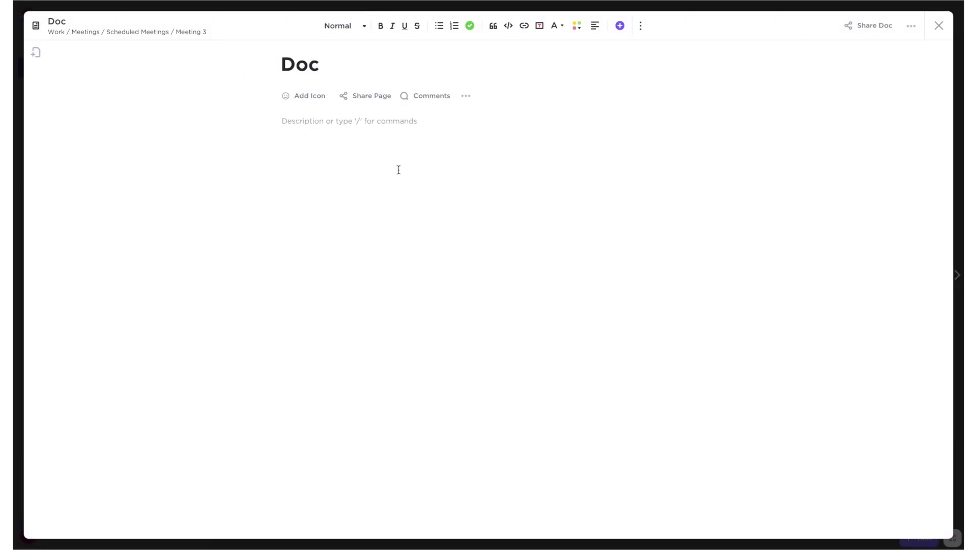
click(948, 30)
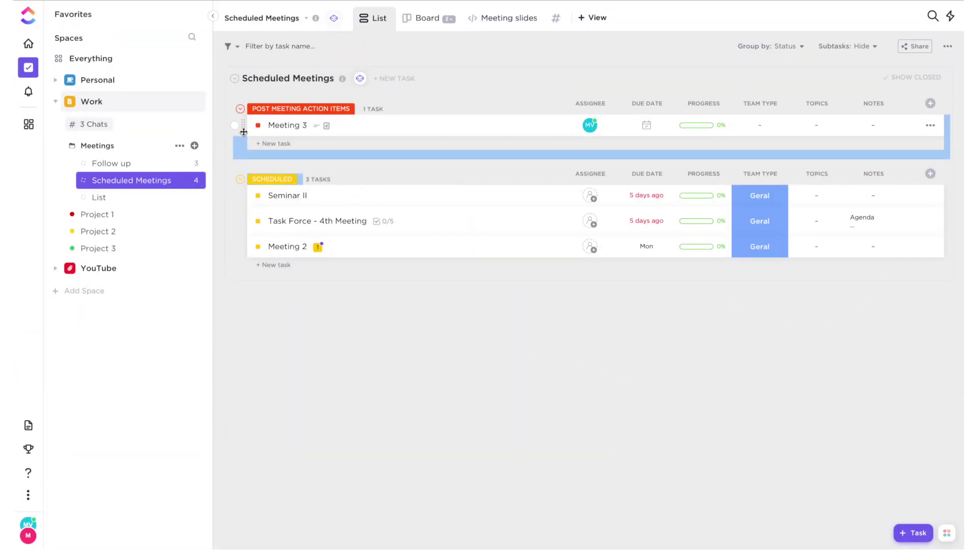
- Move Meeting 3 into the Scheduled group as its second task
drag(247, 124, 247, 262)
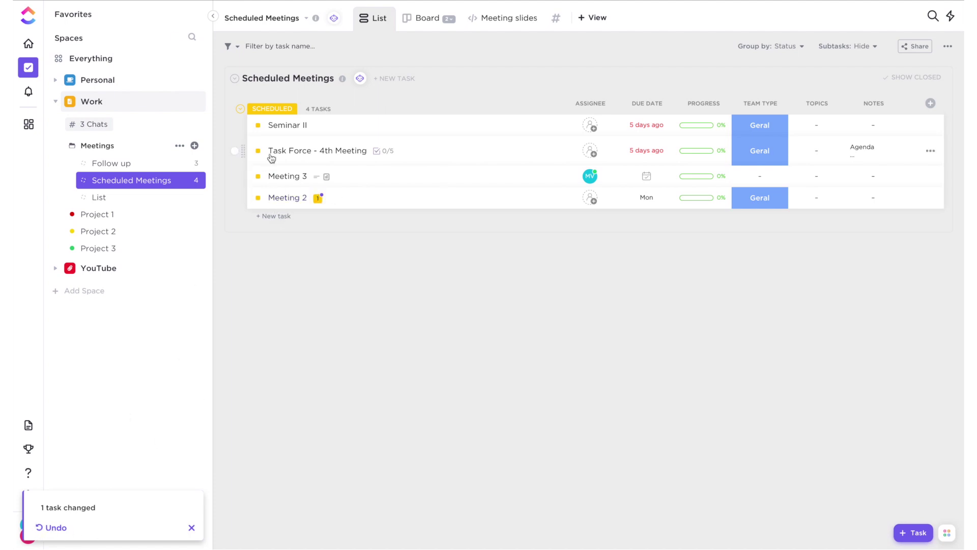
click(234, 79)
click(235, 79)
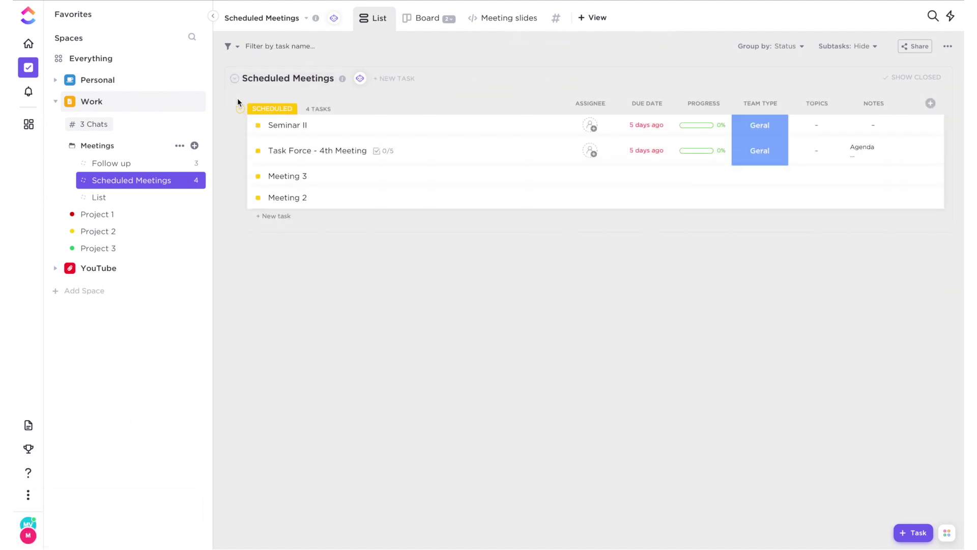
drag(243, 176, 246, 147)
drag(243, 199, 489, 177)
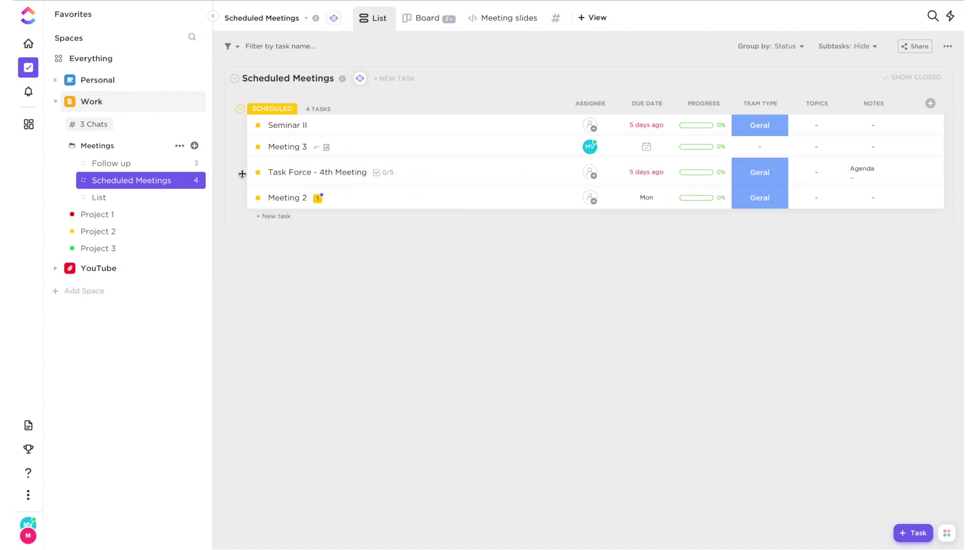
- Nest Task Force - 4th Meeting under Seminar II and expand the subtask badges
drag(243, 174, 248, 130)
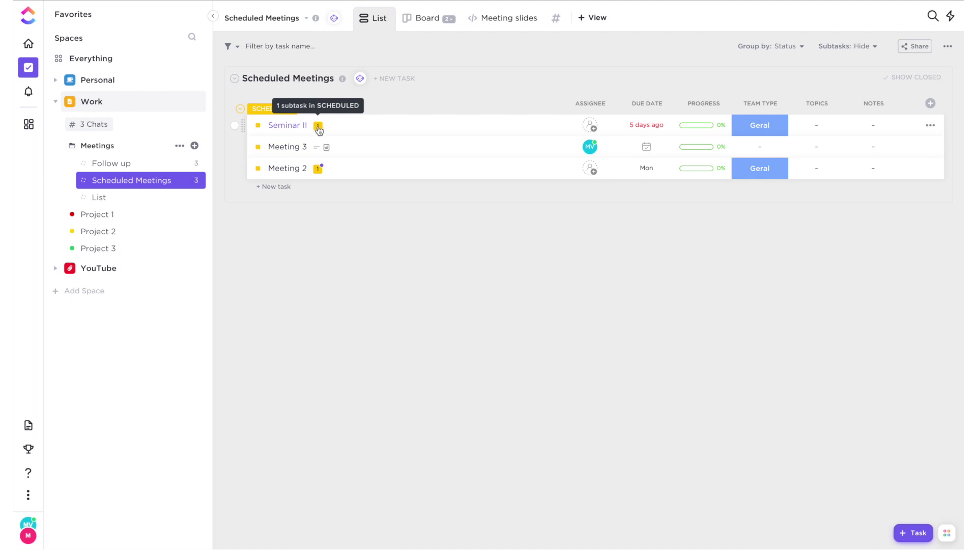
click(319, 126)
click(318, 212)
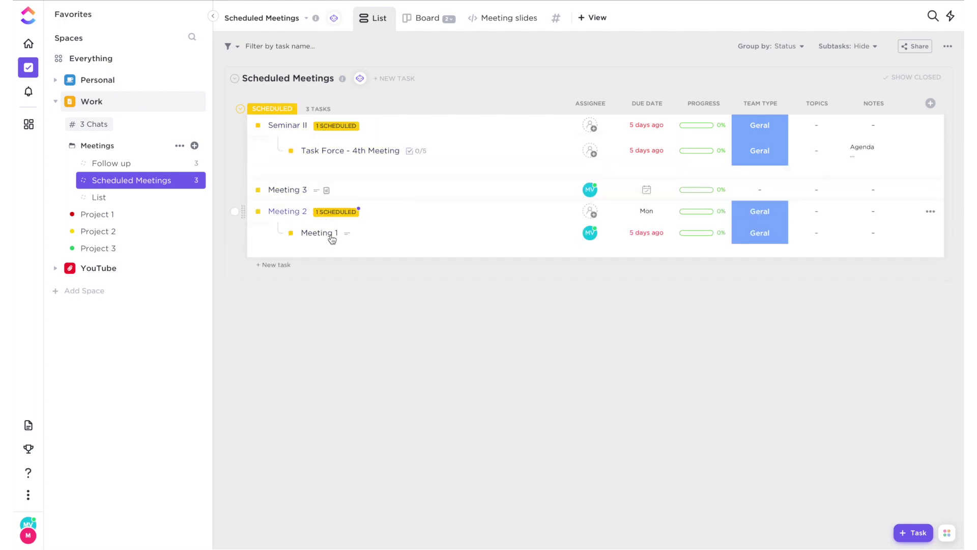
click(28, 92)
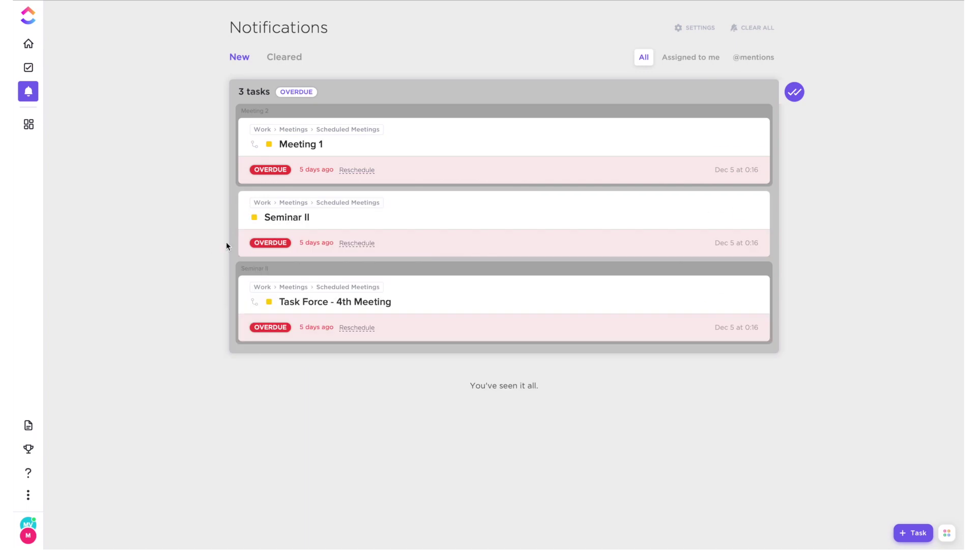
- Reschedule the overdue Seminar II task's due date to Friday, Dec 11
click(355, 244)
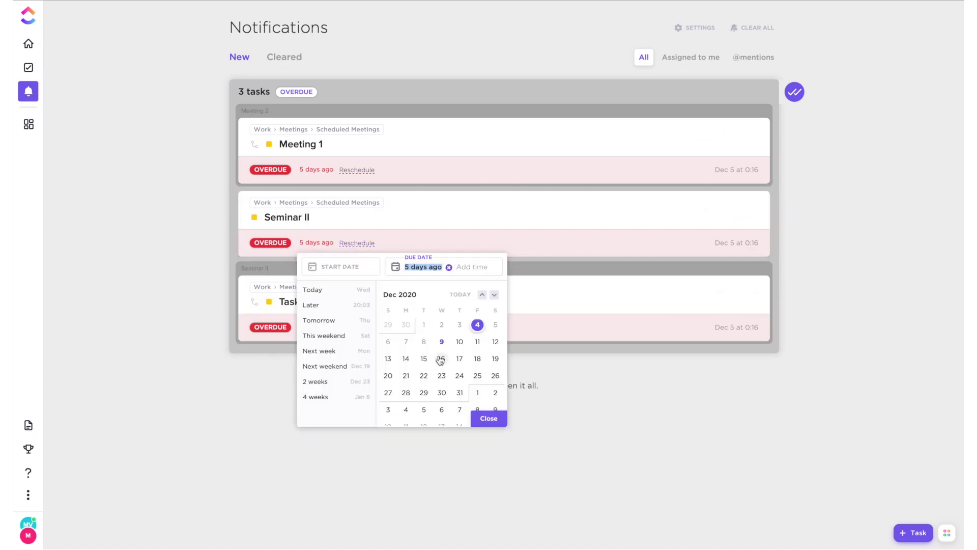
click(478, 342)
click(488, 419)
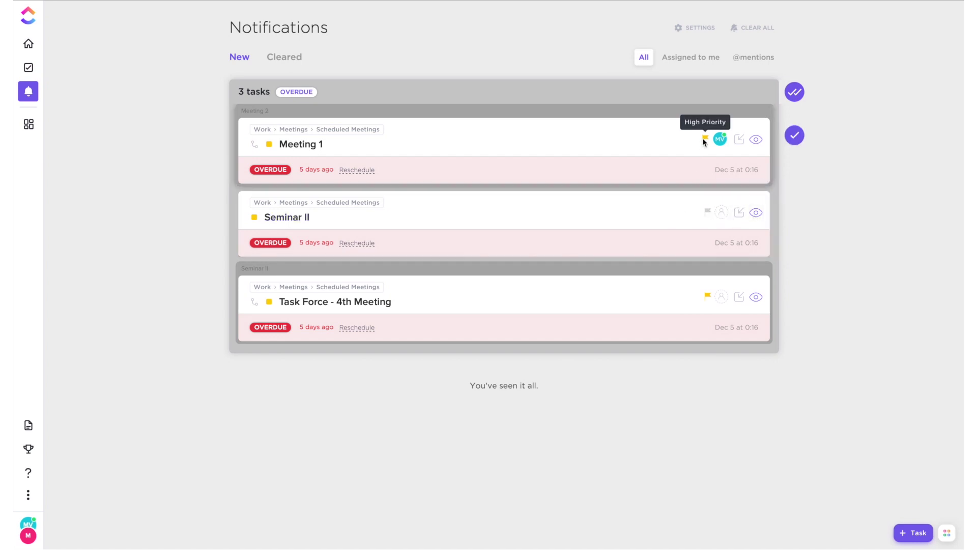
click(29, 124)
- Start adding a dashboard widget and preview the Task List widget's settings
click(504, 369)
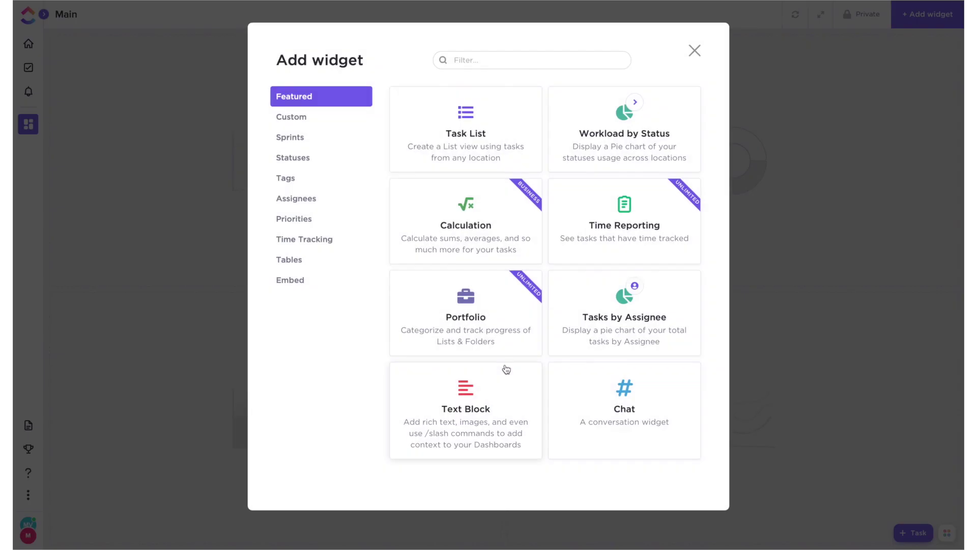
click(484, 144)
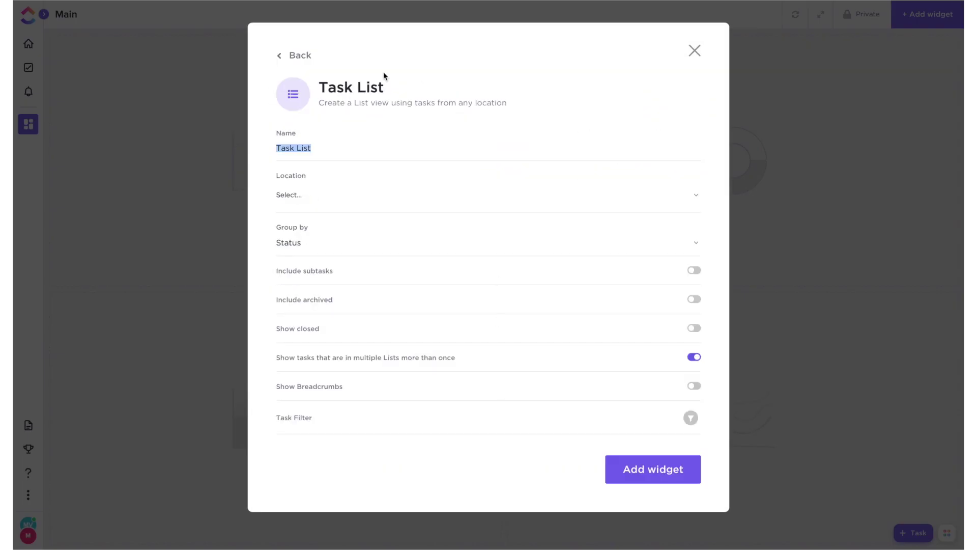
click(299, 55)
- Browse the Custom, Statuses, Priorities and Embed widgets, previewing Workload by Status
click(313, 116)
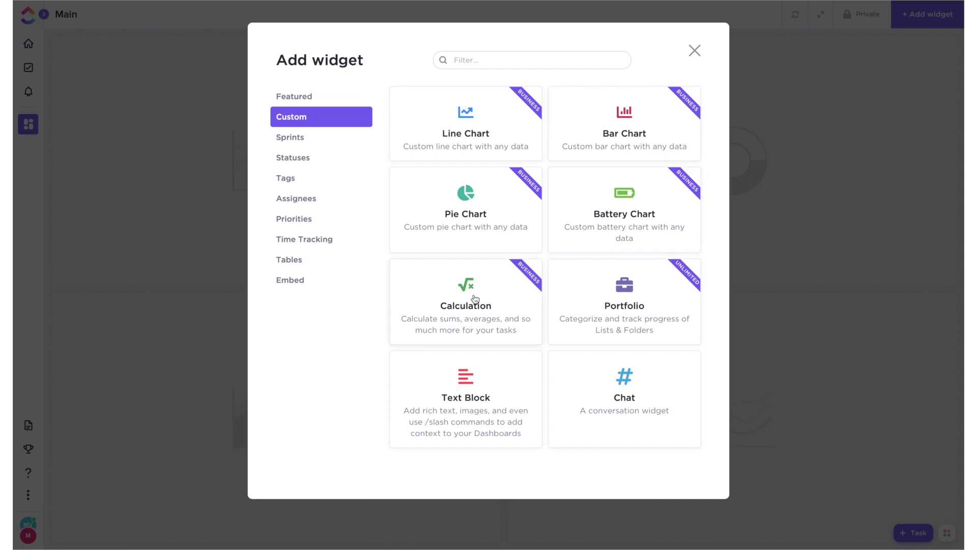
click(310, 157)
click(465, 153)
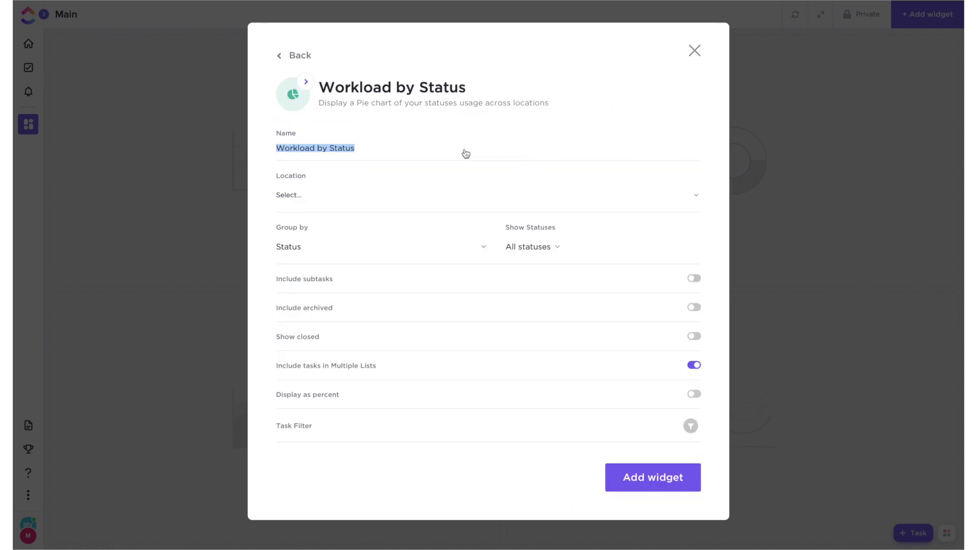
click(302, 56)
click(314, 217)
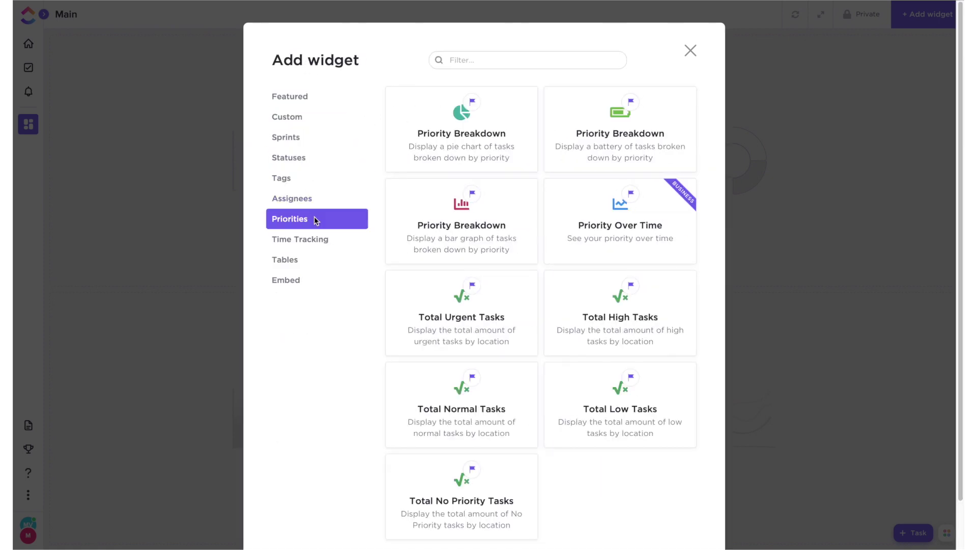
click(337, 273)
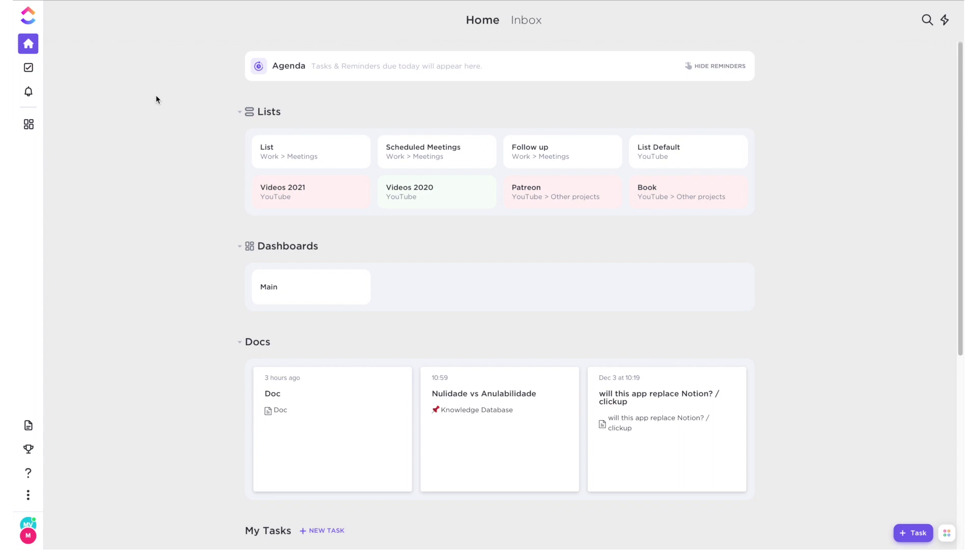
- Open My Settings > My Apps > Calendar and start adding another Google Calendar
click(29, 495)
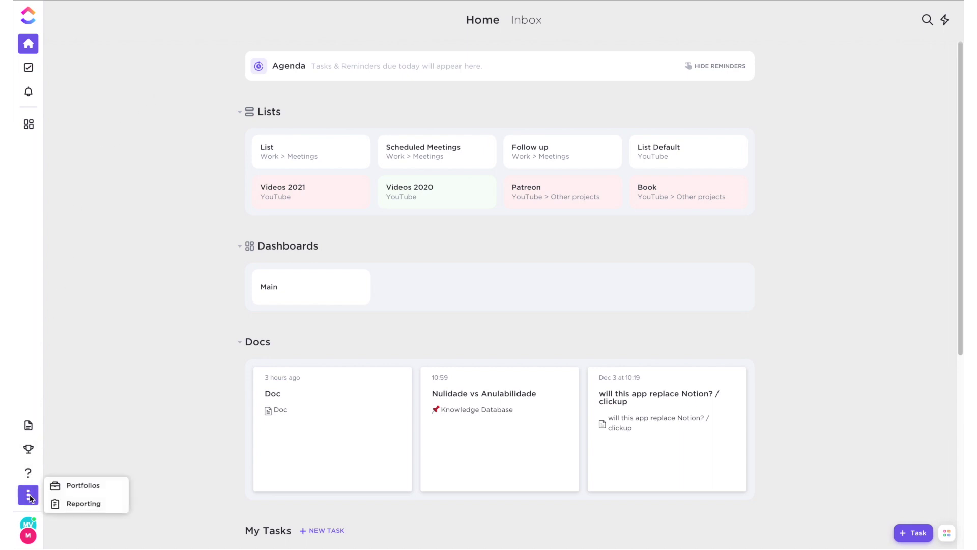
click(29, 524)
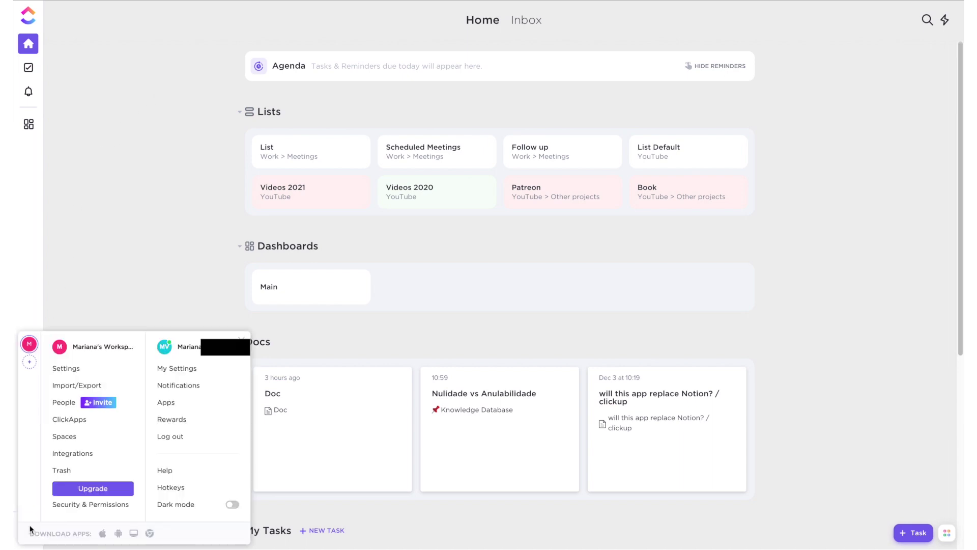
click(183, 368)
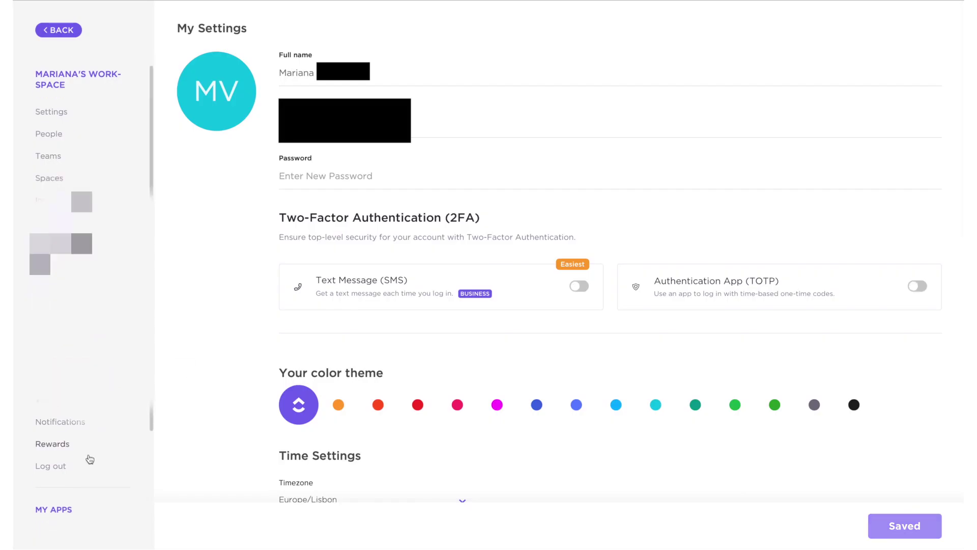
scroll(78, 474, down, 3)
click(53, 496)
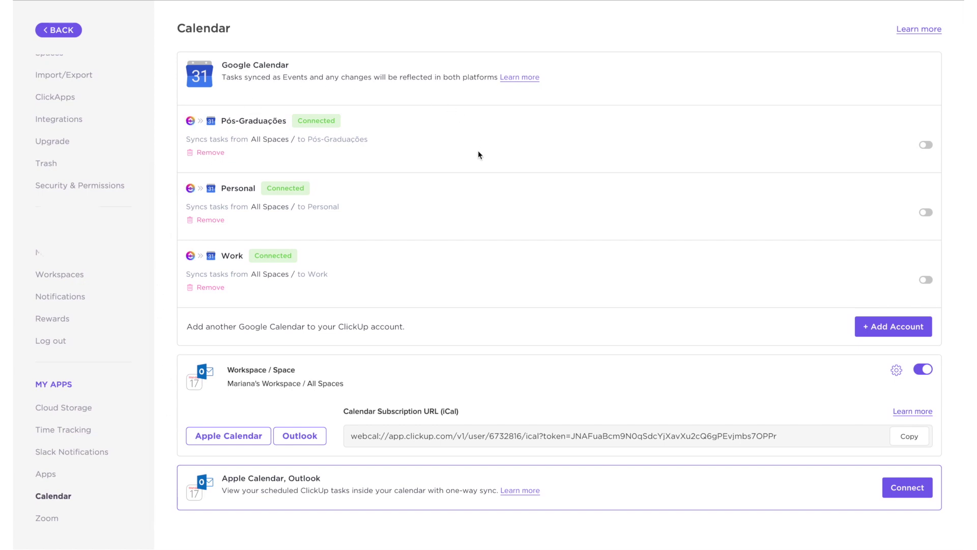
click(887, 323)
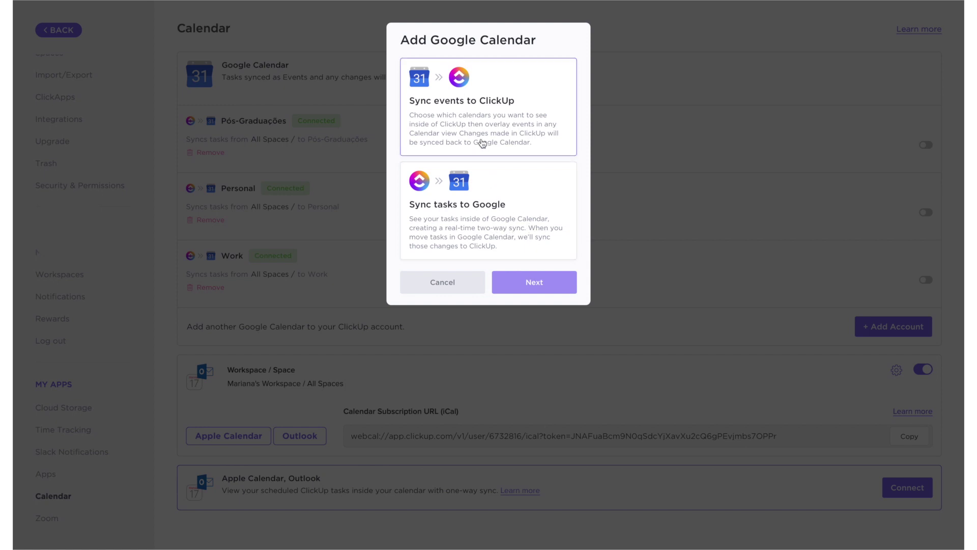
- Cancel adding a Google Calendar and review the Apple Calendar and Outlook sync setup
click(465, 279)
scroll(468, 288, down, 1)
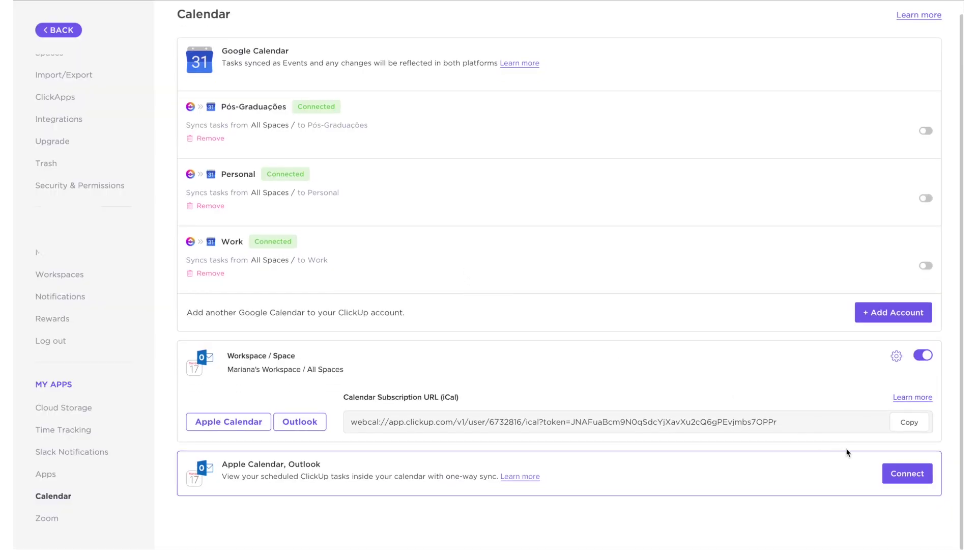
click(894, 467)
scroll(759, 393, down, 3)
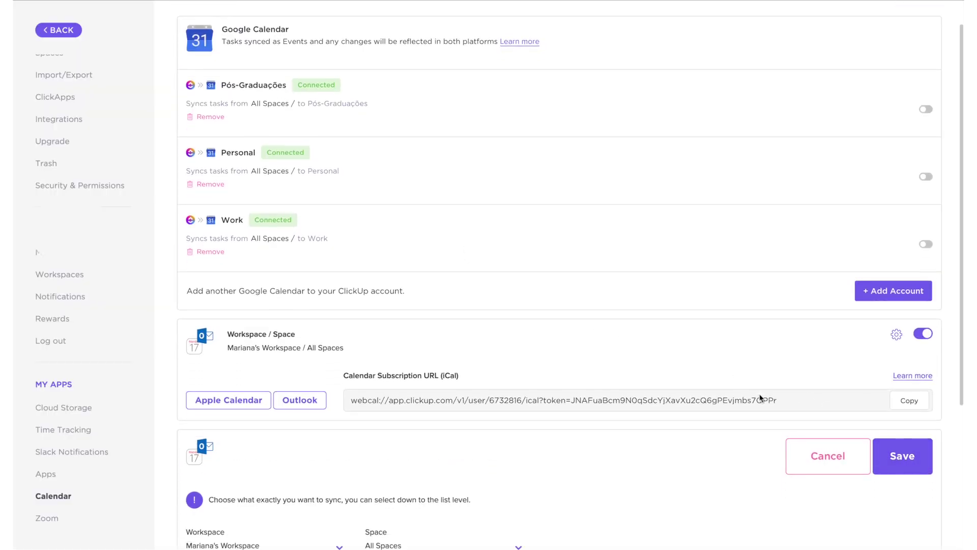
scroll(759, 398, down, 1)
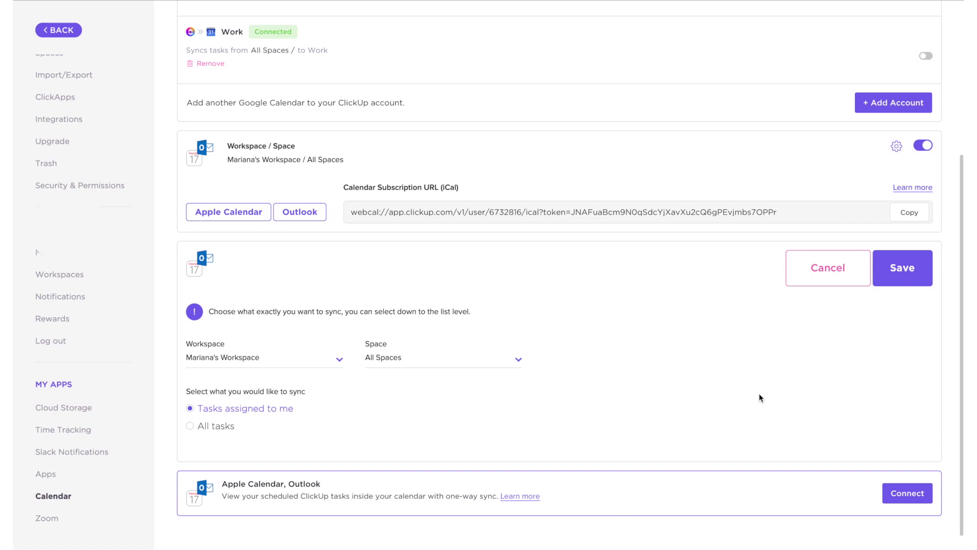
scroll(731, 338, up, 4)
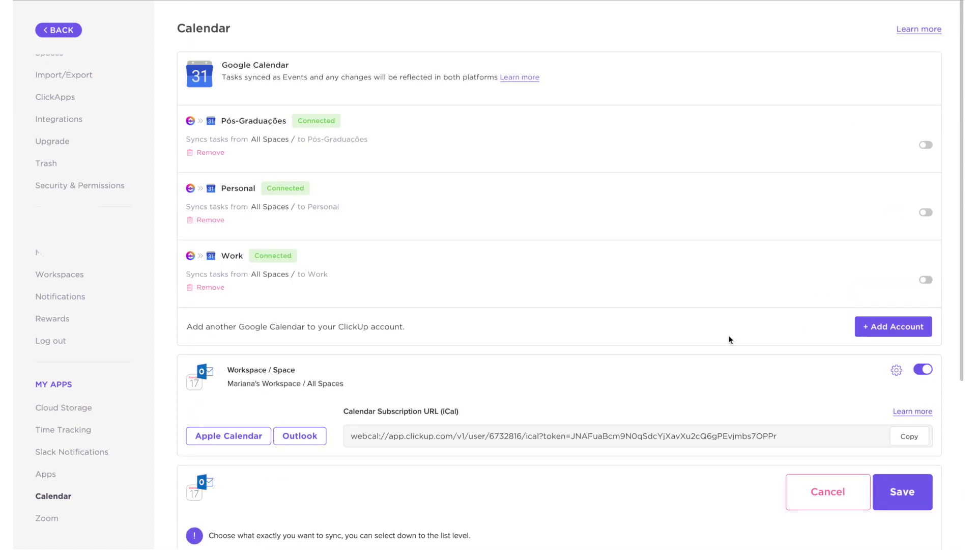
click(72, 30)
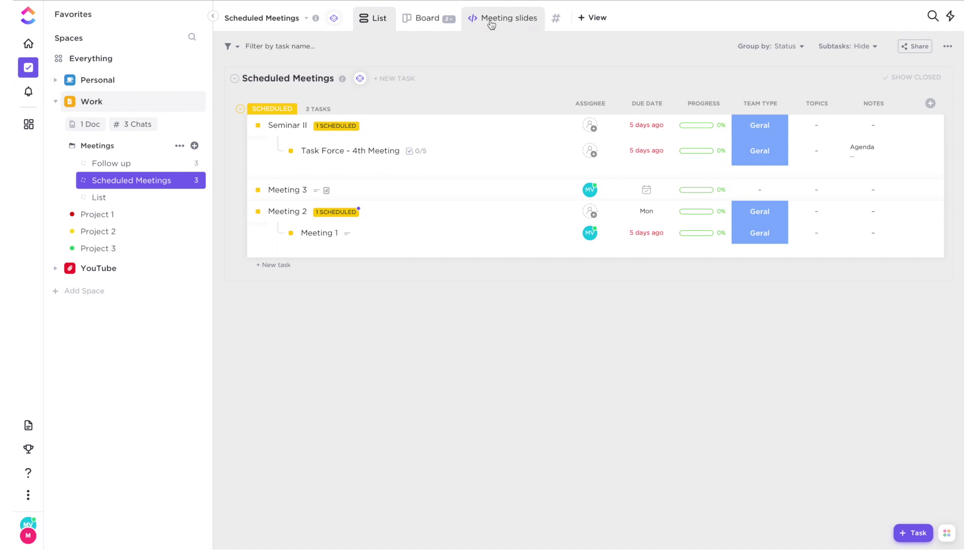
- Browse the sidebar spaces, then add a Calendar view to the Scheduled Meetings list
click(117, 87)
click(163, 86)
click(151, 124)
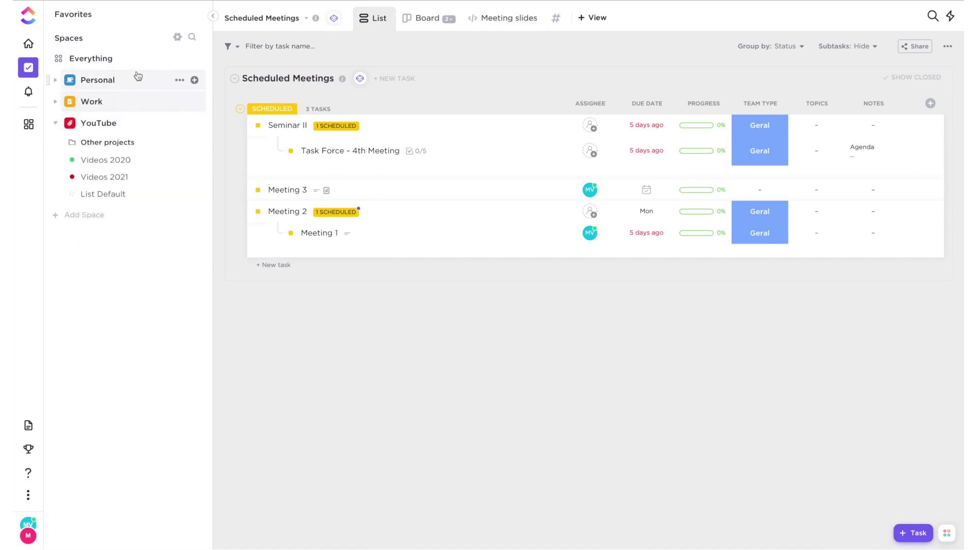
click(136, 78)
click(148, 137)
click(592, 18)
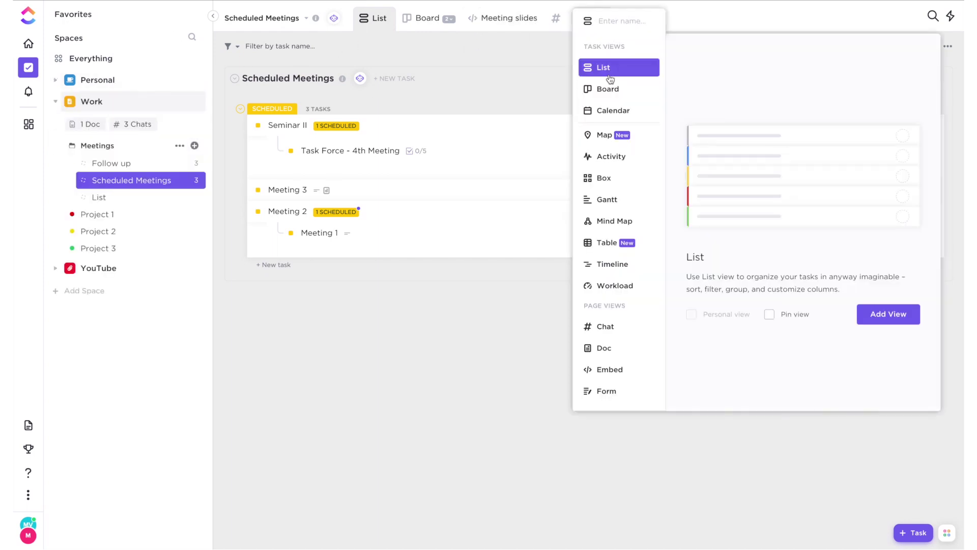
click(613, 110)
click(886, 314)
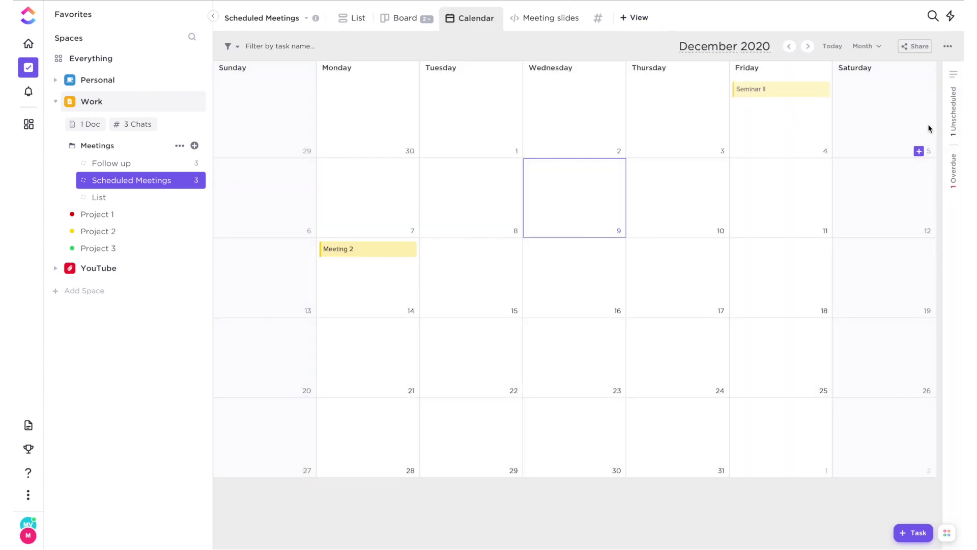
- Review the Overdue and Unscheduled task panels and add a task named Call on the 9th
click(954, 77)
click(881, 101)
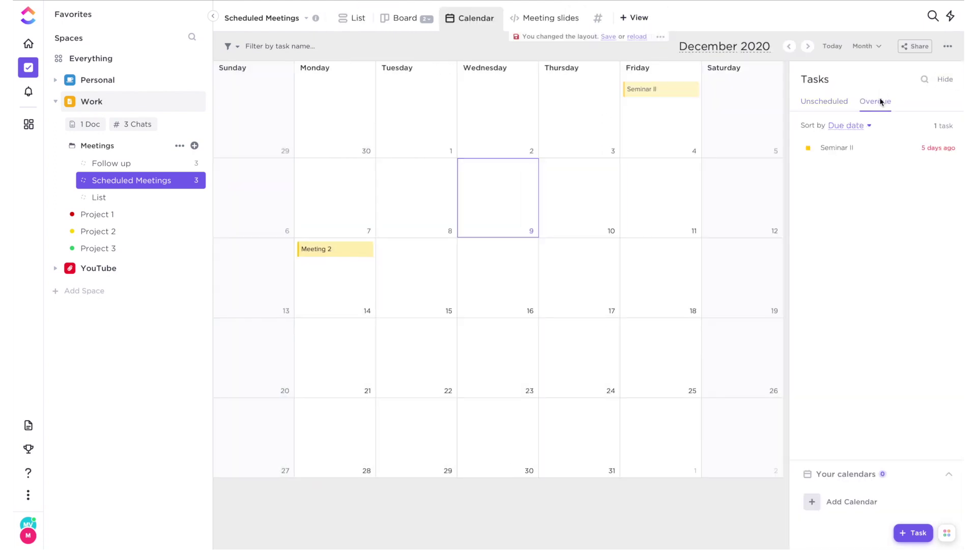
click(826, 102)
click(521, 231)
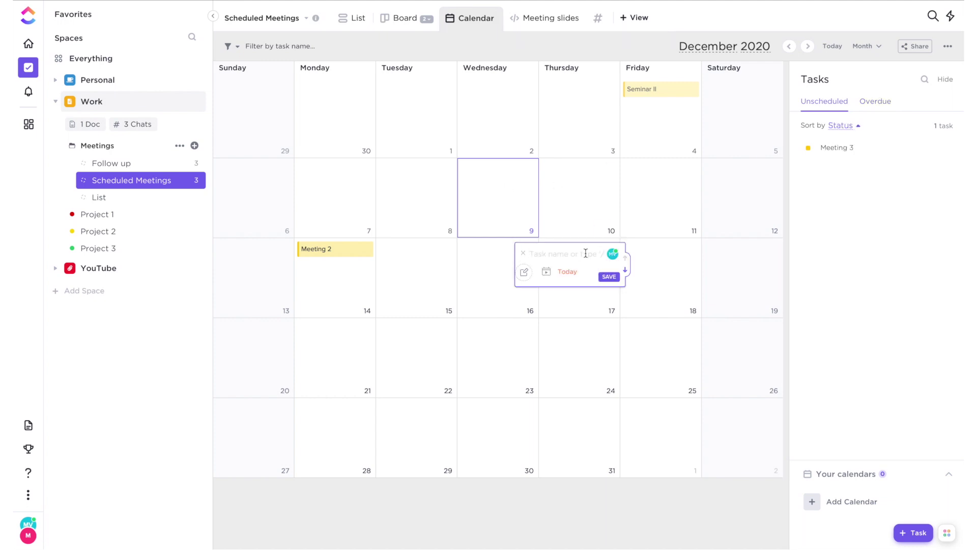
text(C)
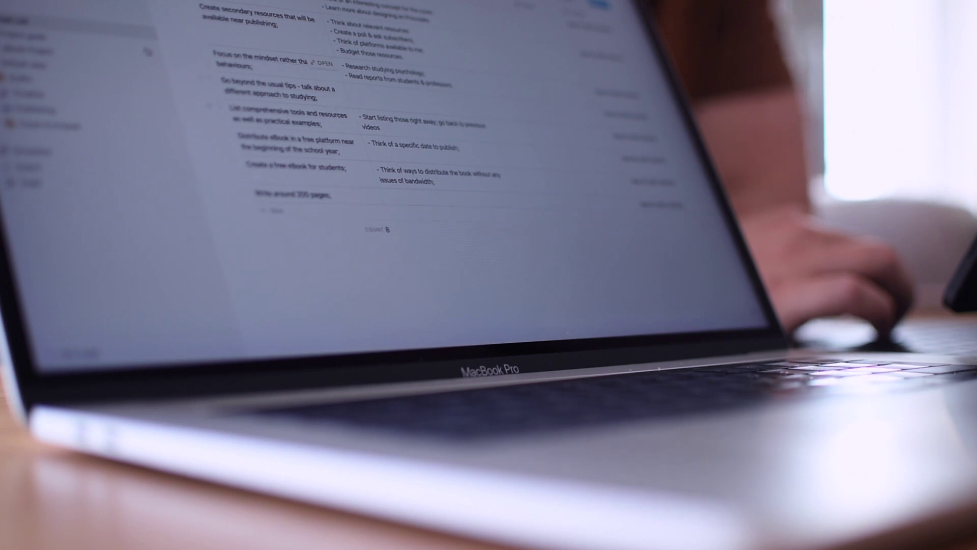
- Open a sidebar page, scroll through it, and open the Advanced note taking tips page
click(152, 99)
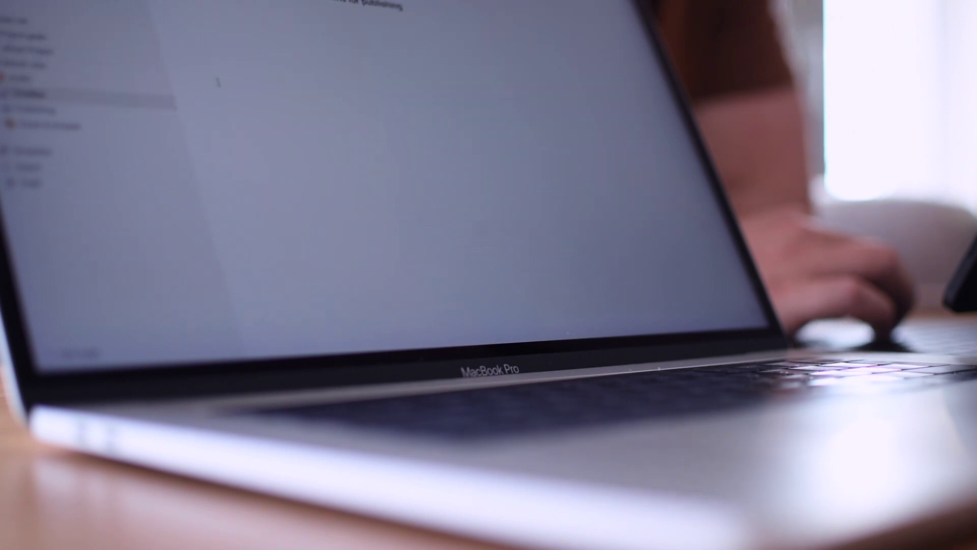
scroll(376, 149, down, 2)
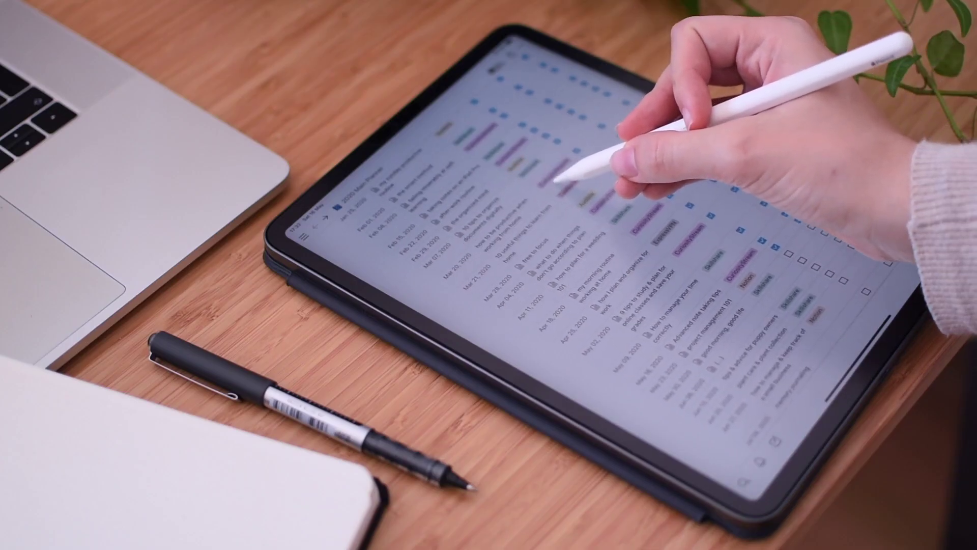
scroll(586, 280, up, 2)
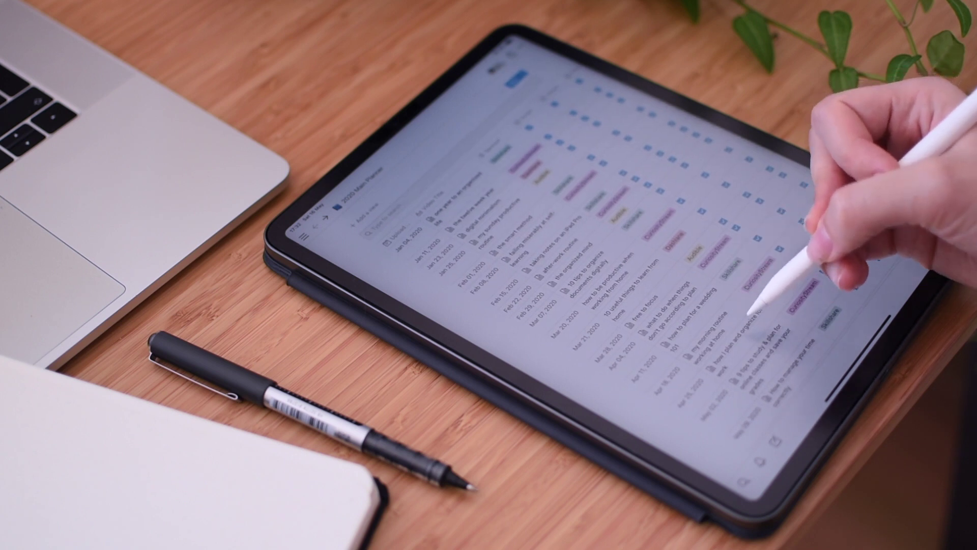
scroll(753, 310, down, 3)
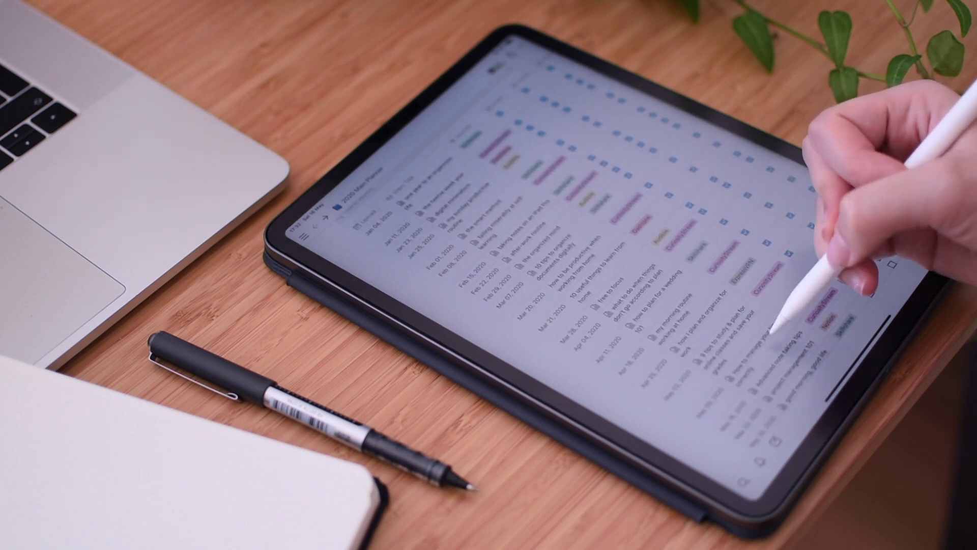
click(784, 338)
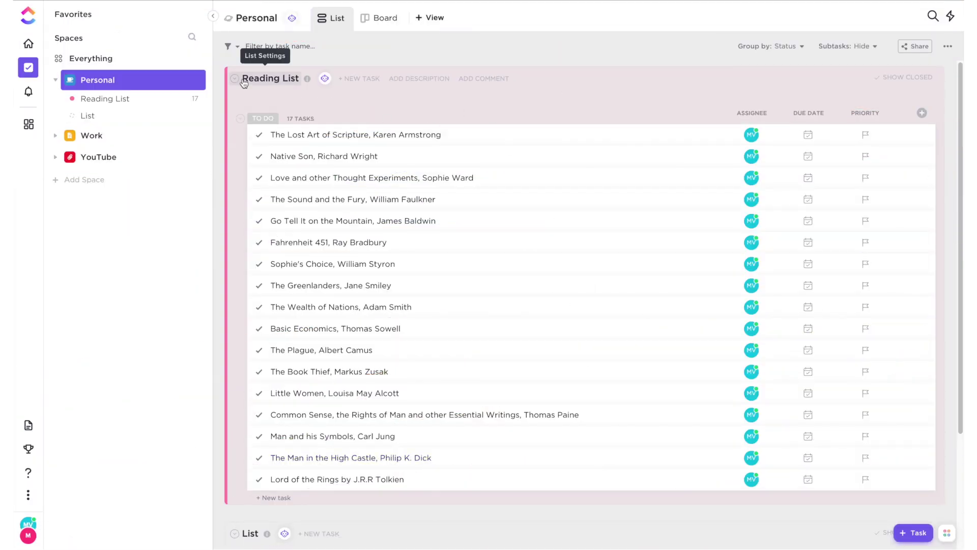
- Select the first three books in the Reading List
click(243, 80)
click(242, 80)
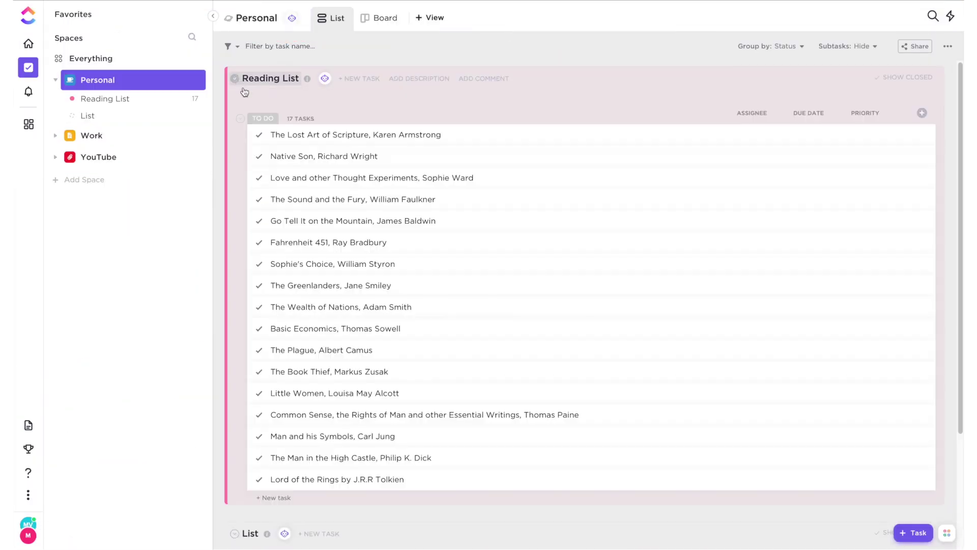
click(234, 135)
click(235, 156)
click(235, 178)
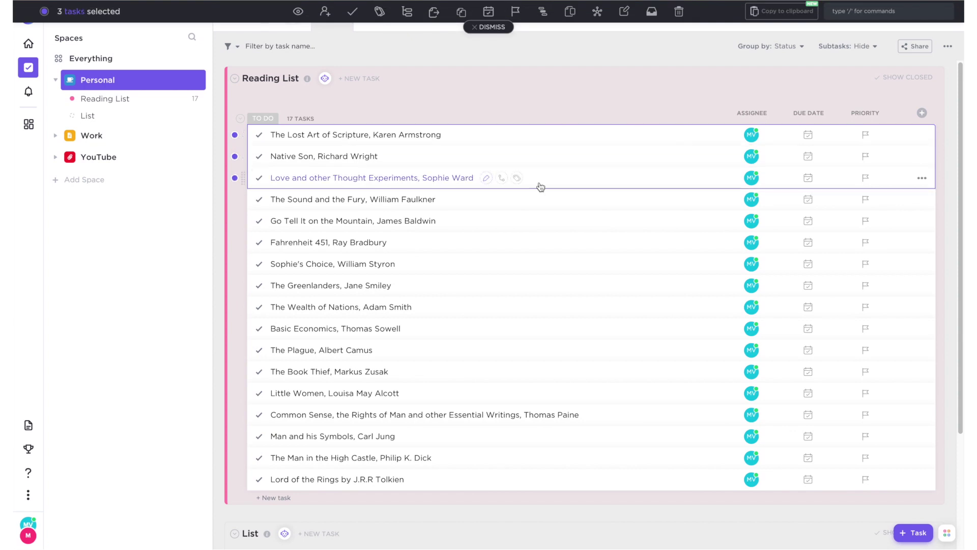
- Give The Lost Art of Scripture High priority
click(865, 136)
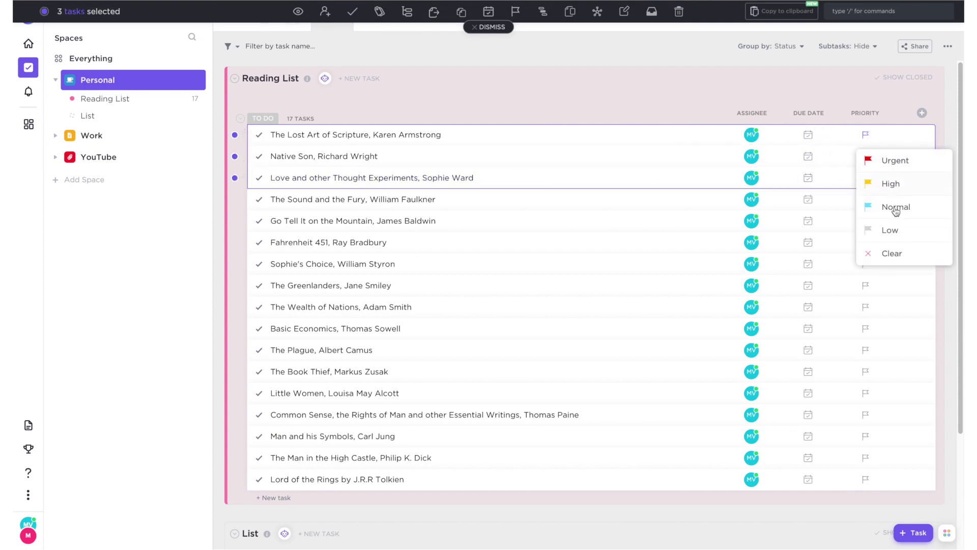
click(898, 195)
click(922, 136)
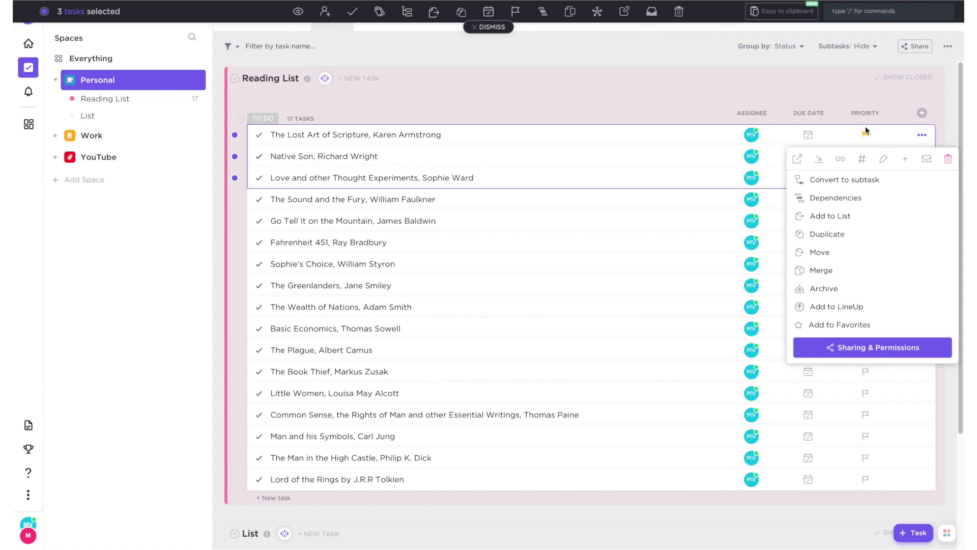
key(Escape)
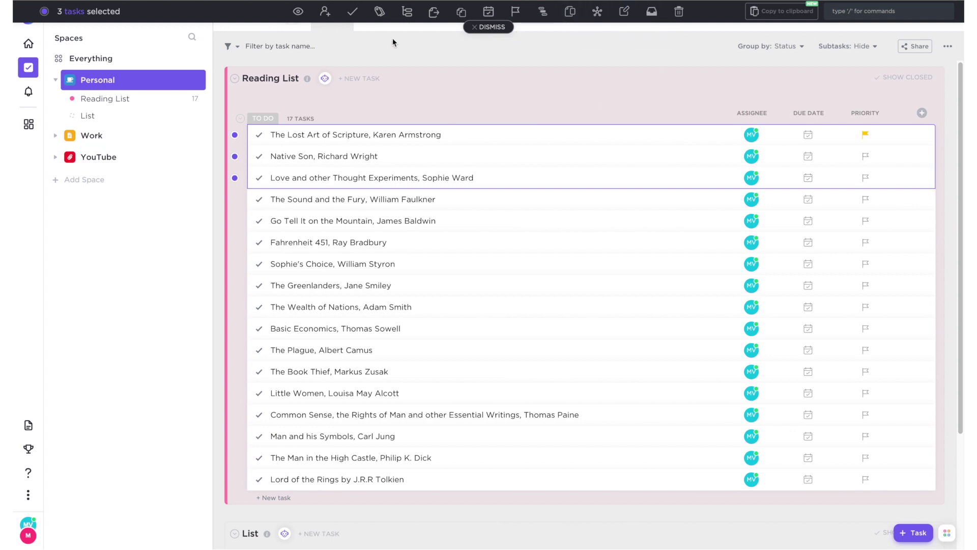
click(355, 13)
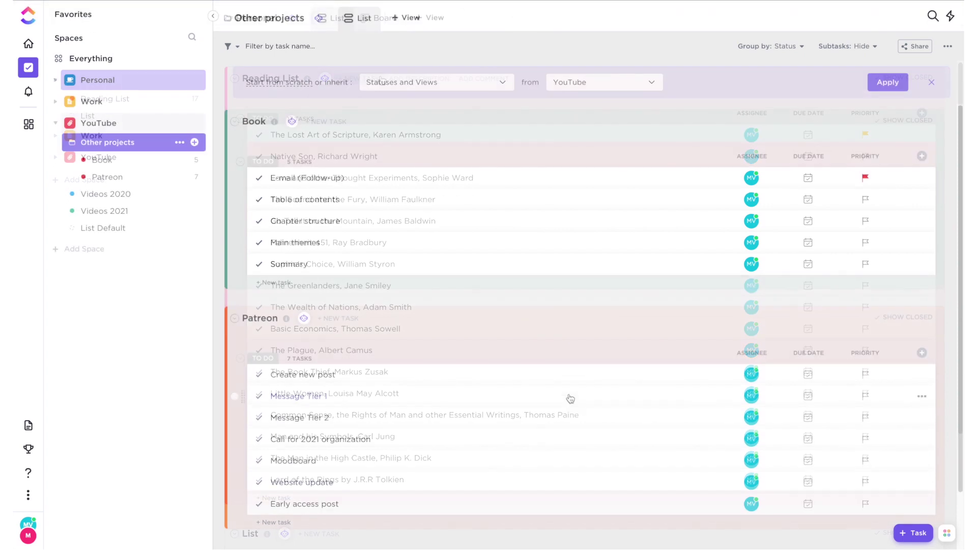
- Start a new automation for the list and check which automations already exist
click(318, 21)
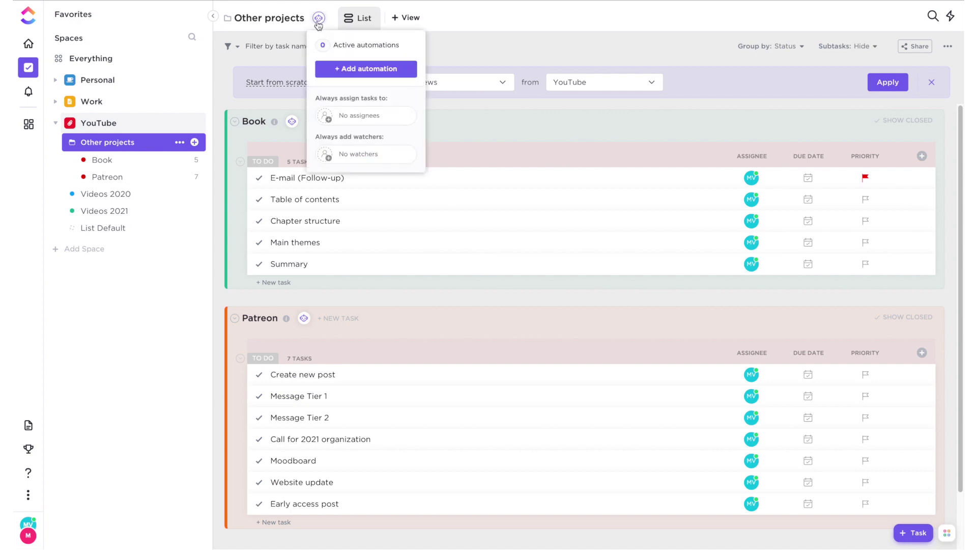
click(340, 68)
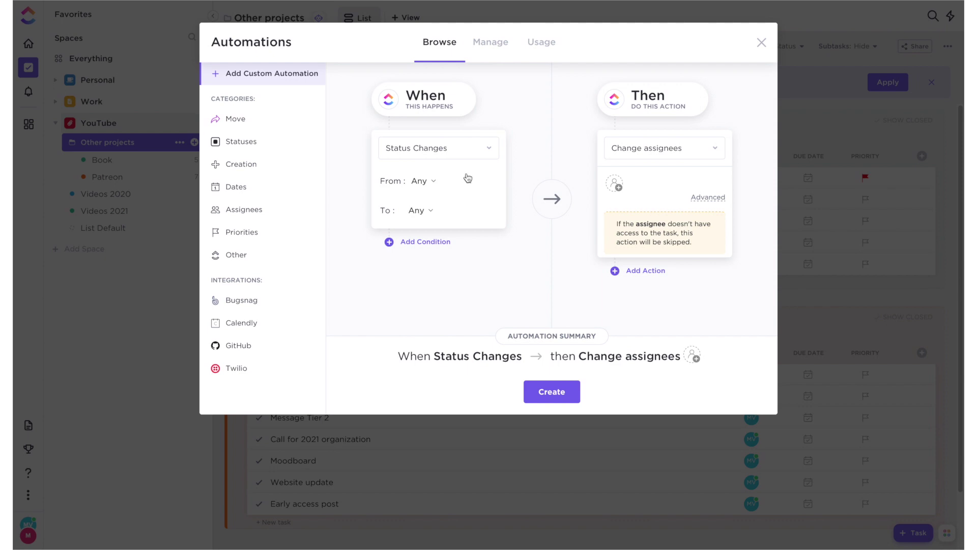
click(462, 156)
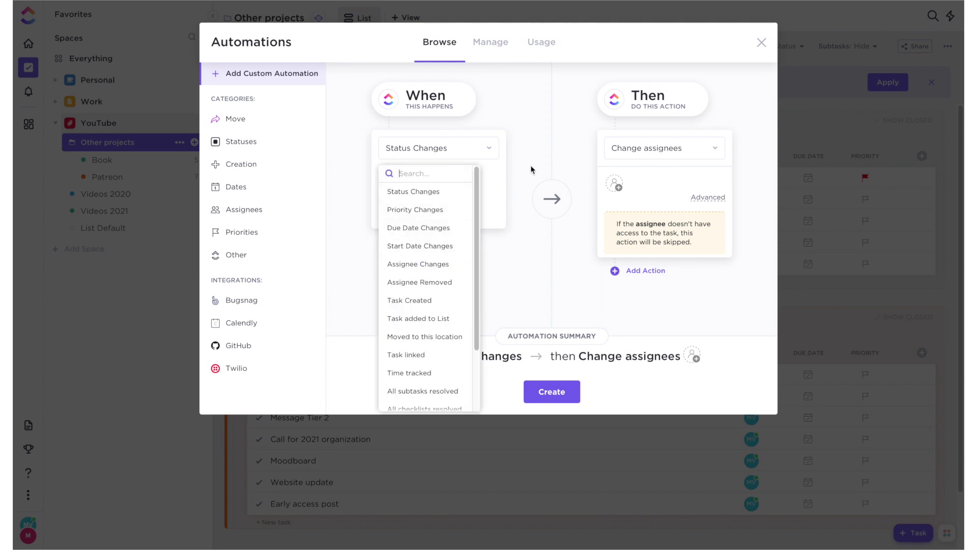
click(508, 57)
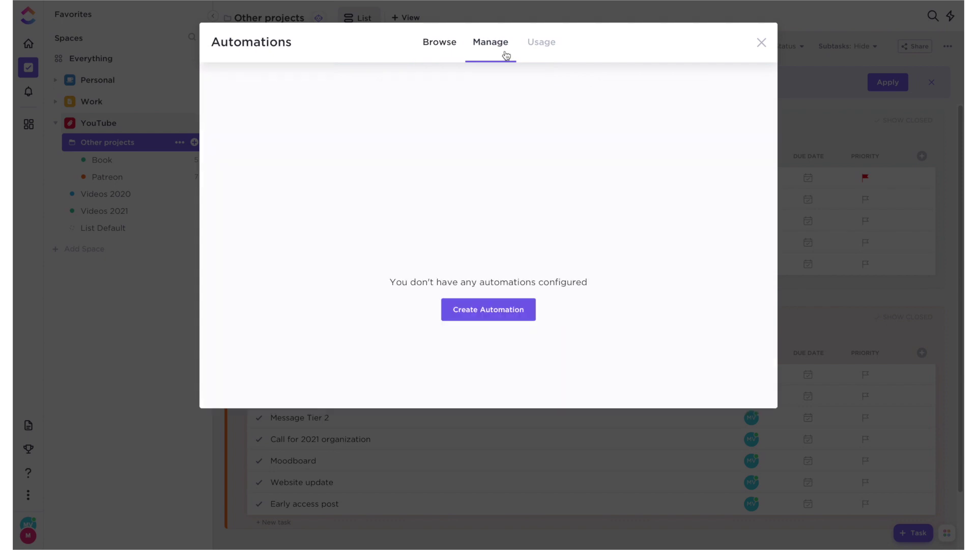
click(439, 45)
- Browse the trigger conditions and the ready-made status and task-created automation templates
click(427, 243)
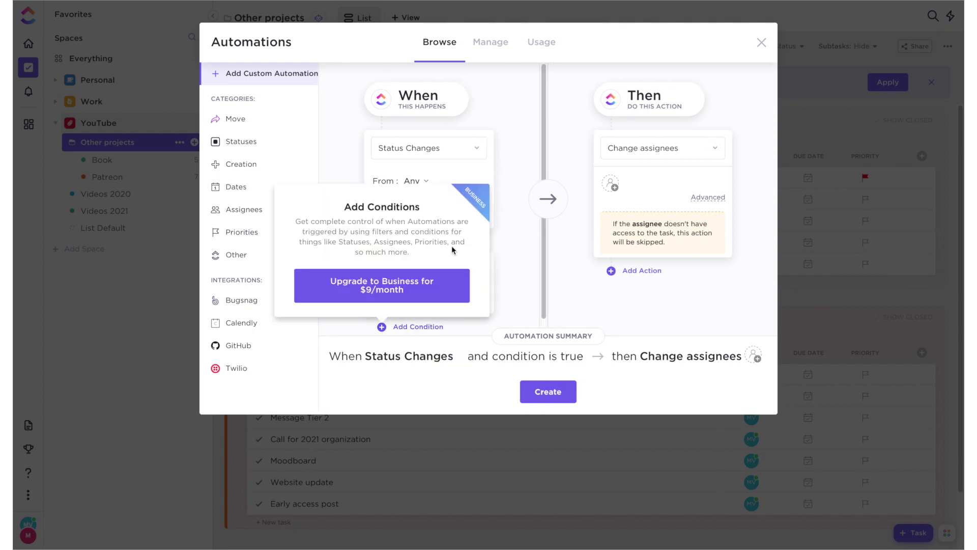
click(262, 148)
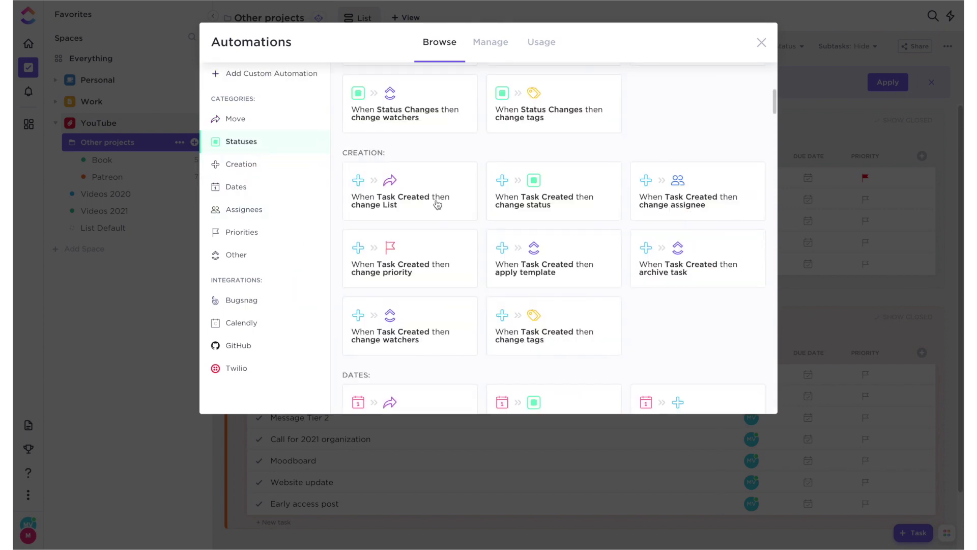
drag(772, 107, 717, 247)
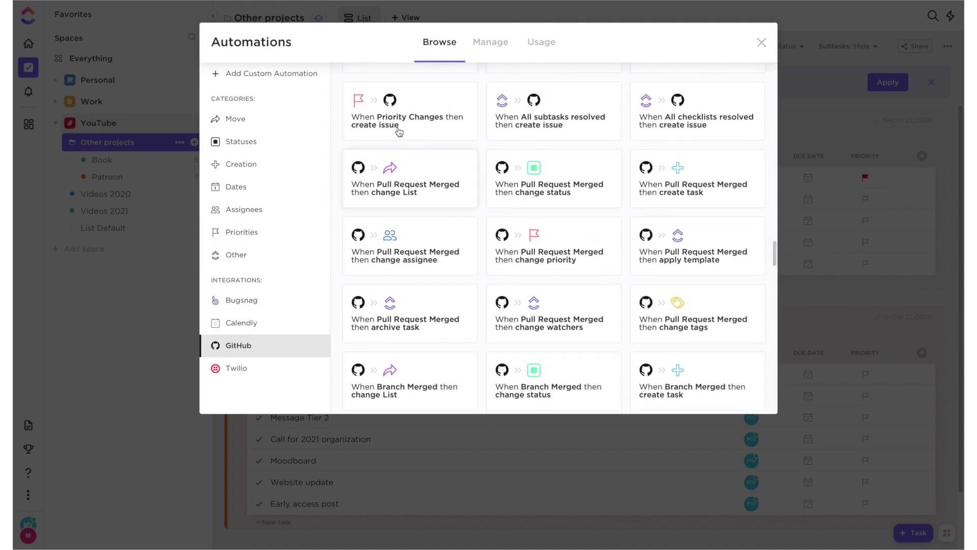
click(292, 163)
- Pick the task-created template card and set the trigger to status changing from TO DO to COMPLETE
click(546, 193)
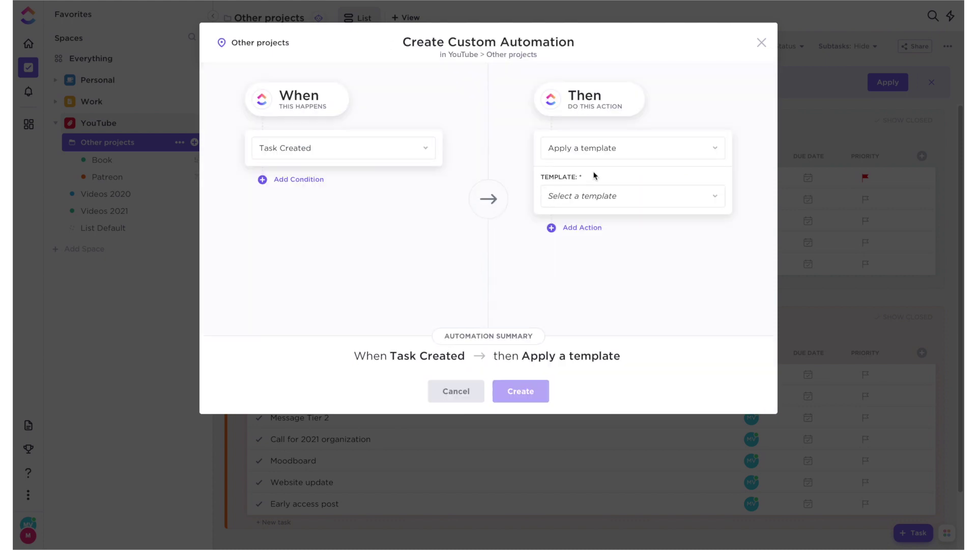
click(360, 158)
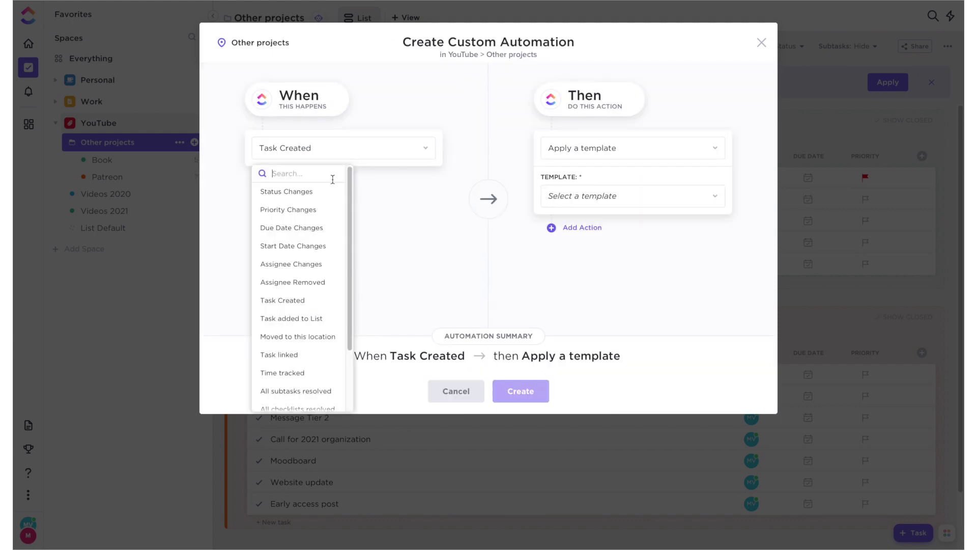
click(319, 189)
click(312, 191)
click(300, 211)
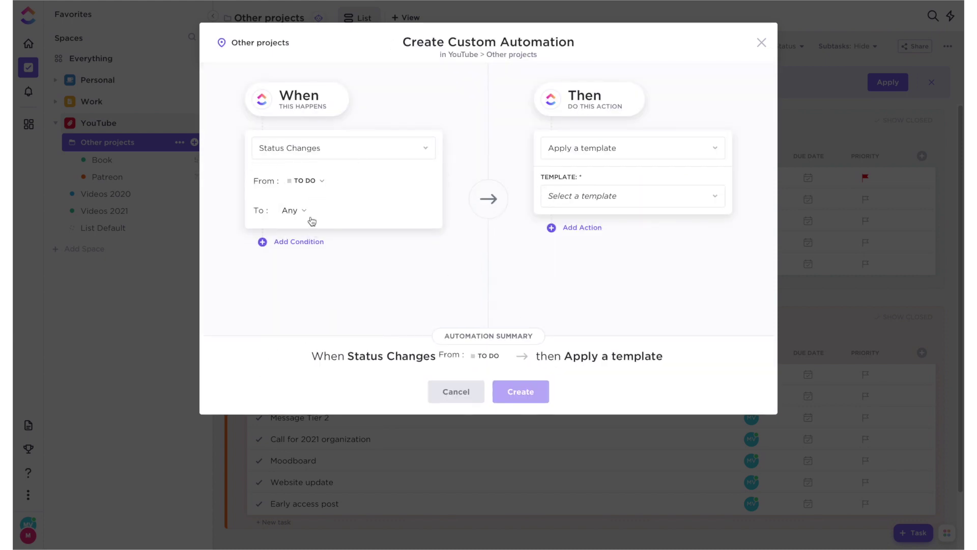
click(344, 304)
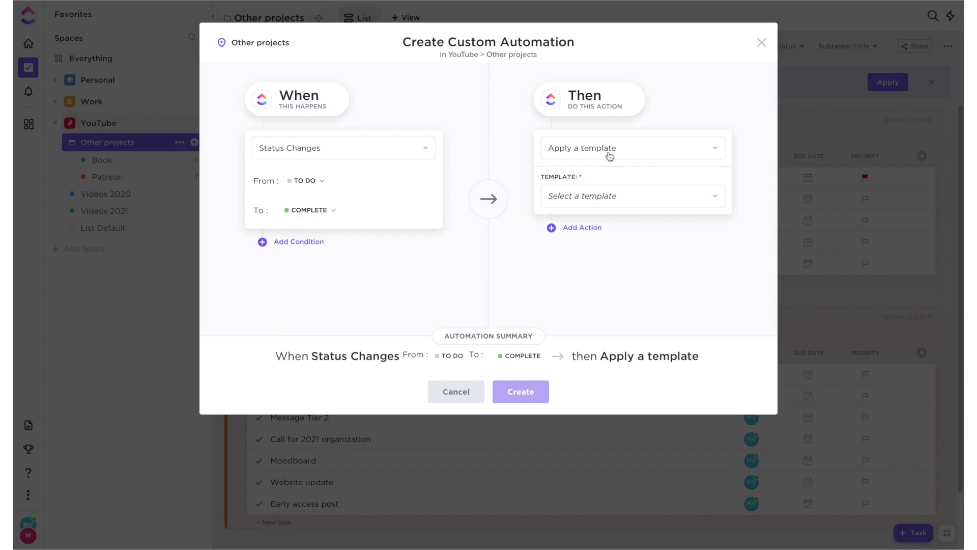
- Set the automation's action to Add a comment
click(609, 155)
click(576, 264)
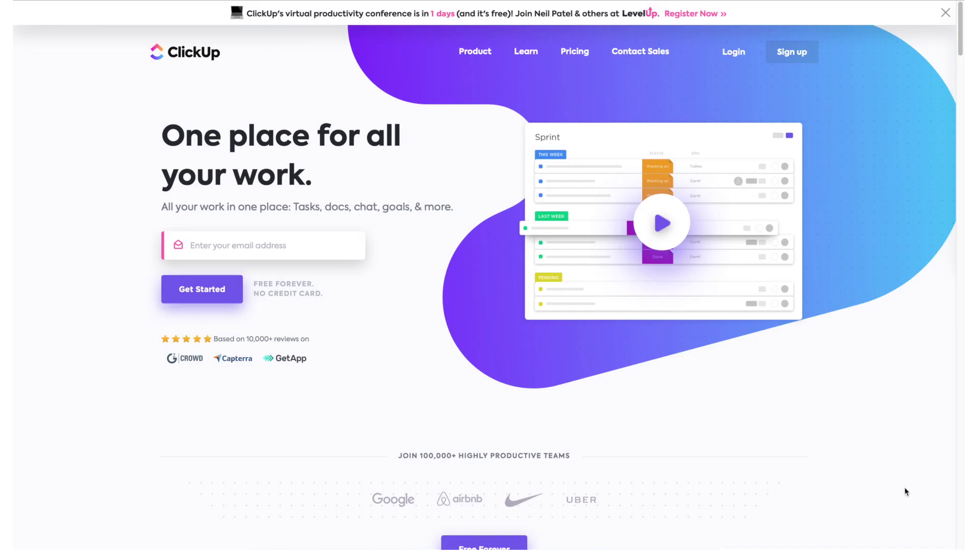
scroll(905, 491, down, 9)
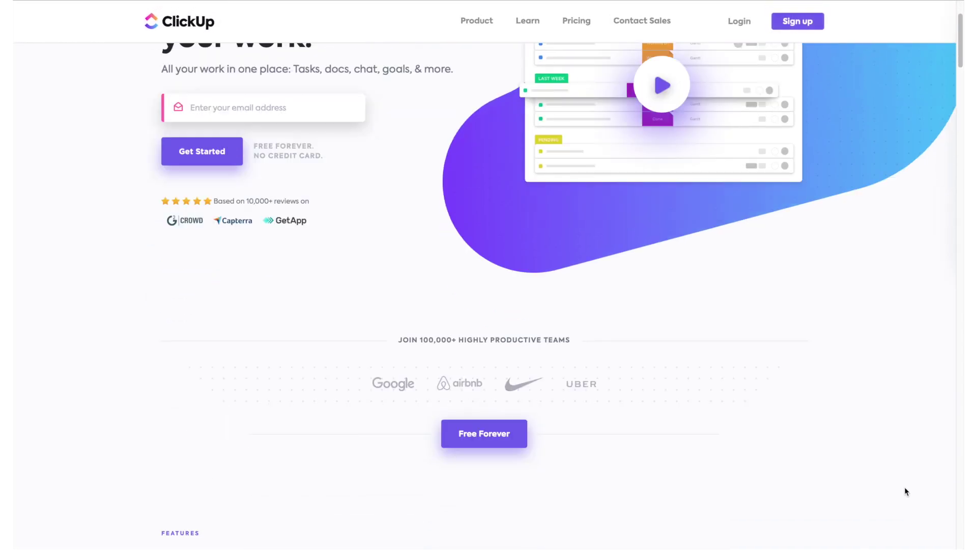
scroll(905, 488, down, 2)
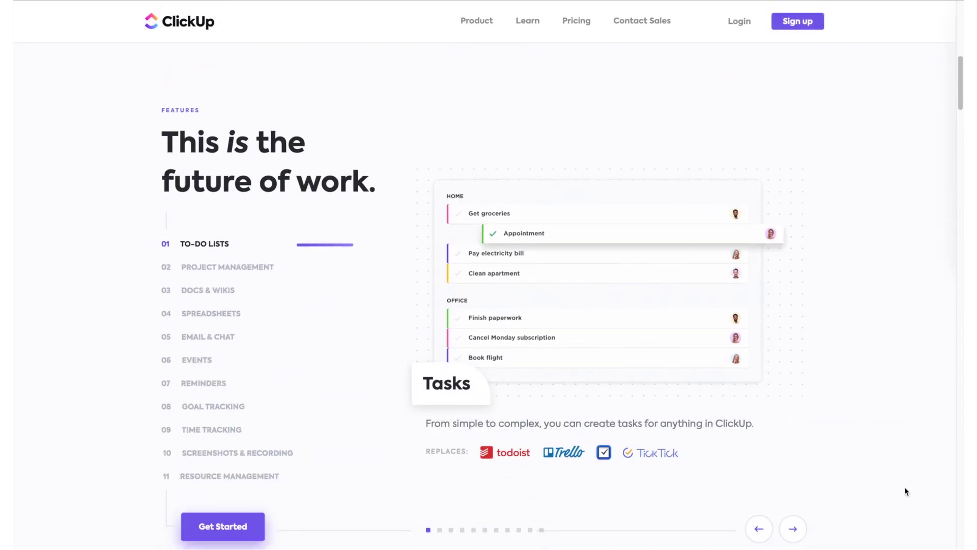
scroll(905, 490, down, 9)
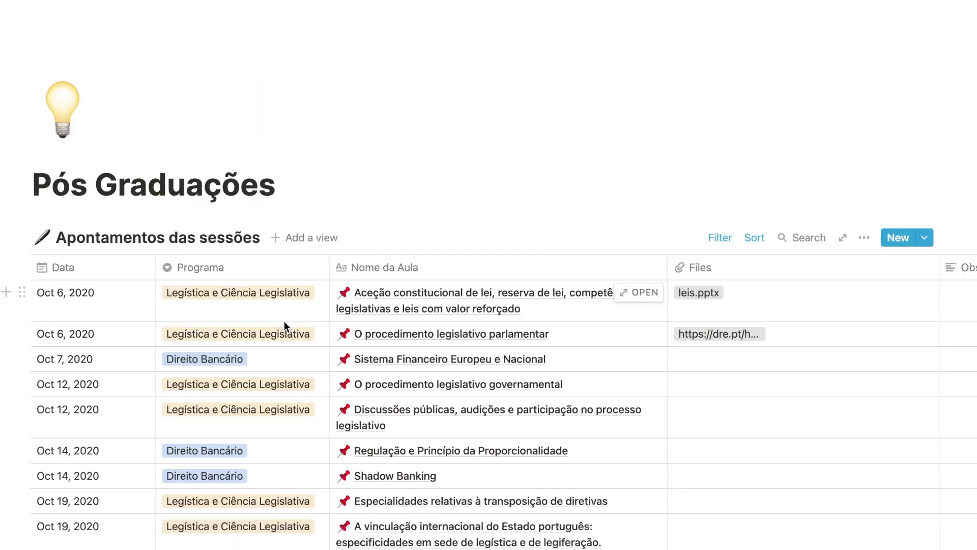
- Scroll the Pós Graduações table and peek-open the Fundos Próprios session notes
scroll(284, 321, down, 5)
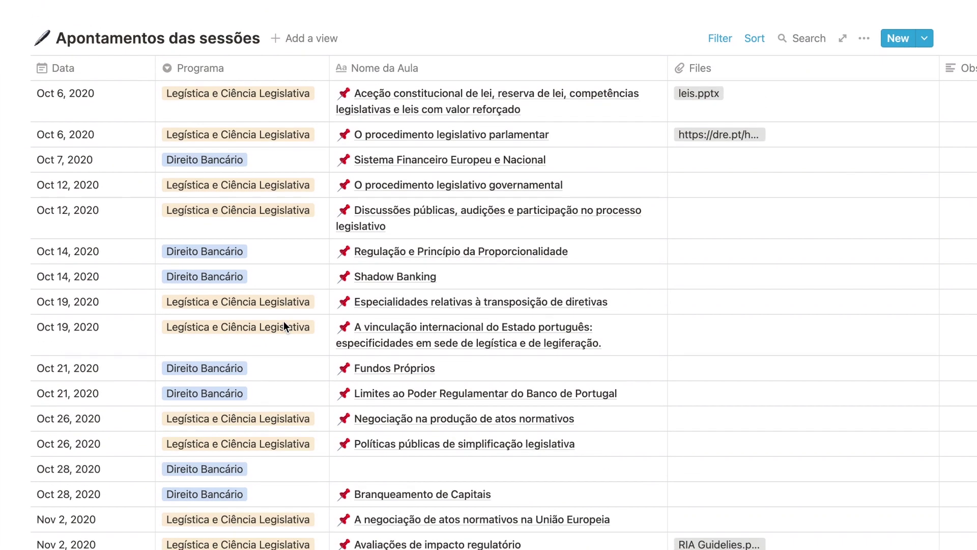
scroll(283, 322, up, 3)
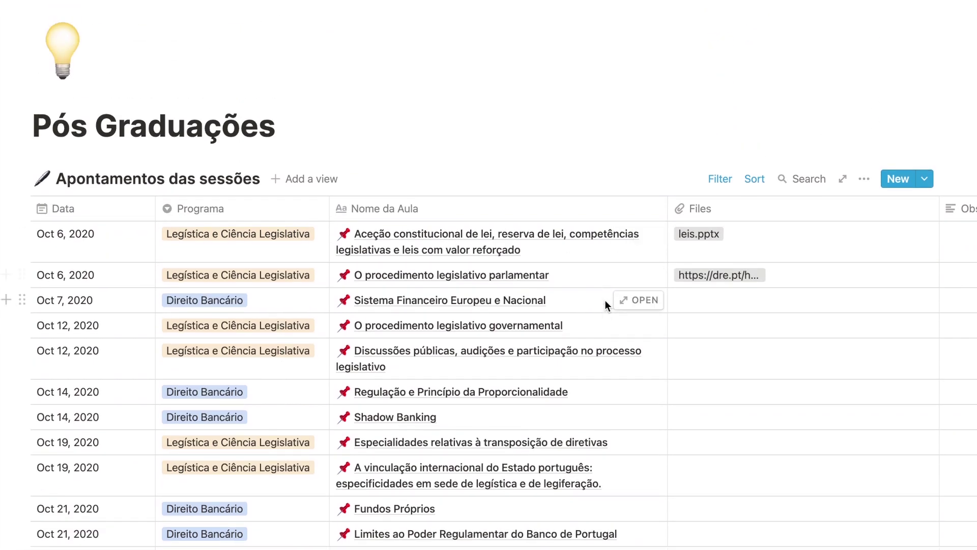
click(632, 508)
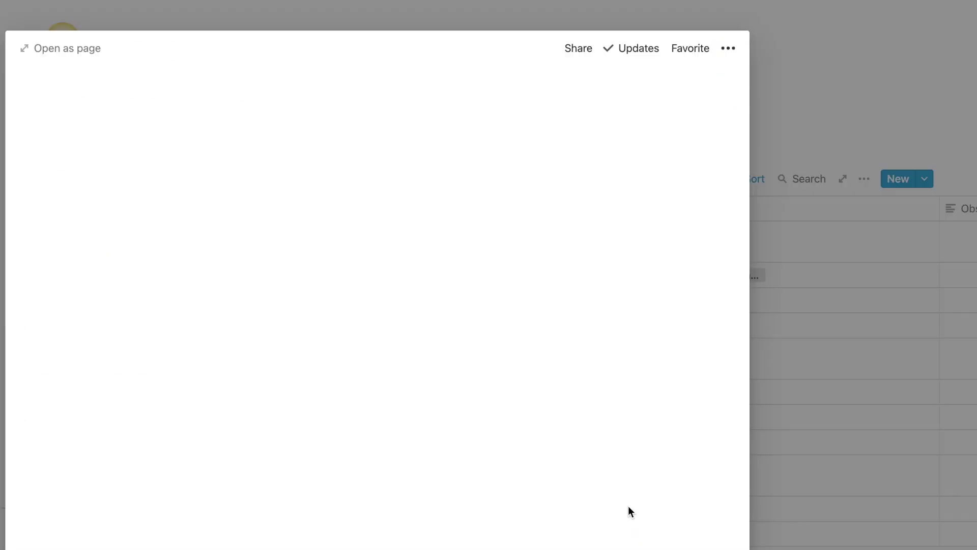
scroll(603, 391, down, 5)
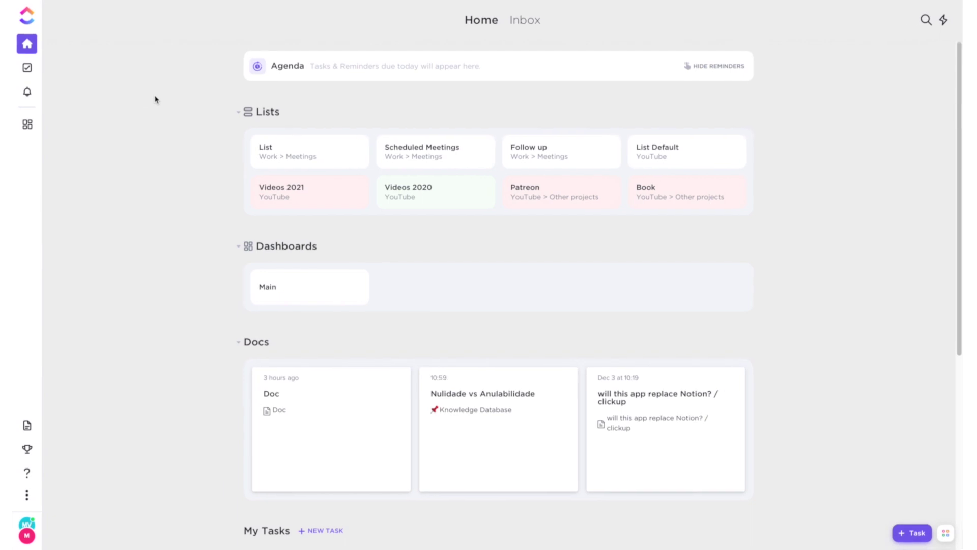
- View My Settings > Calendar with Pós-Graduações, Personal and Work calendars, cancelling the Add Account dialog
click(29, 529)
click(188, 368)
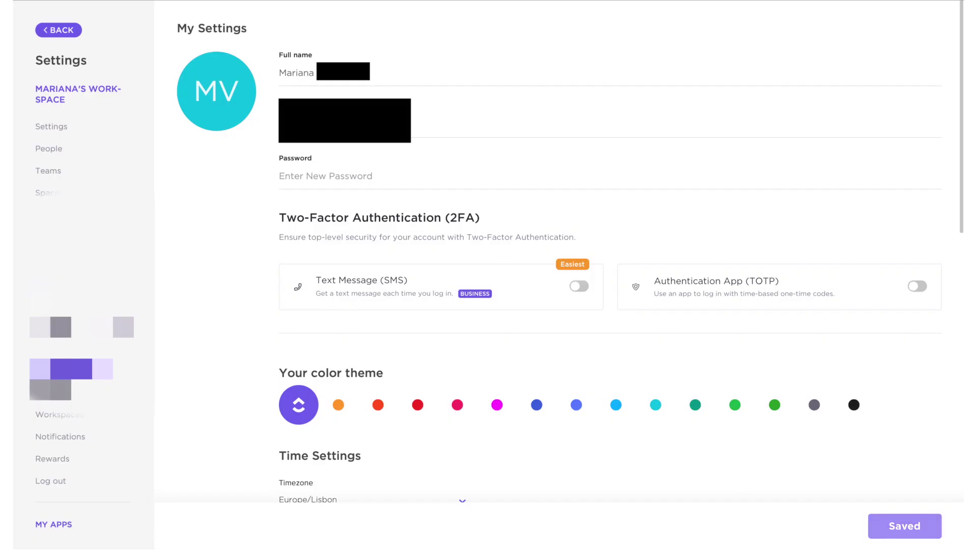
click(53, 496)
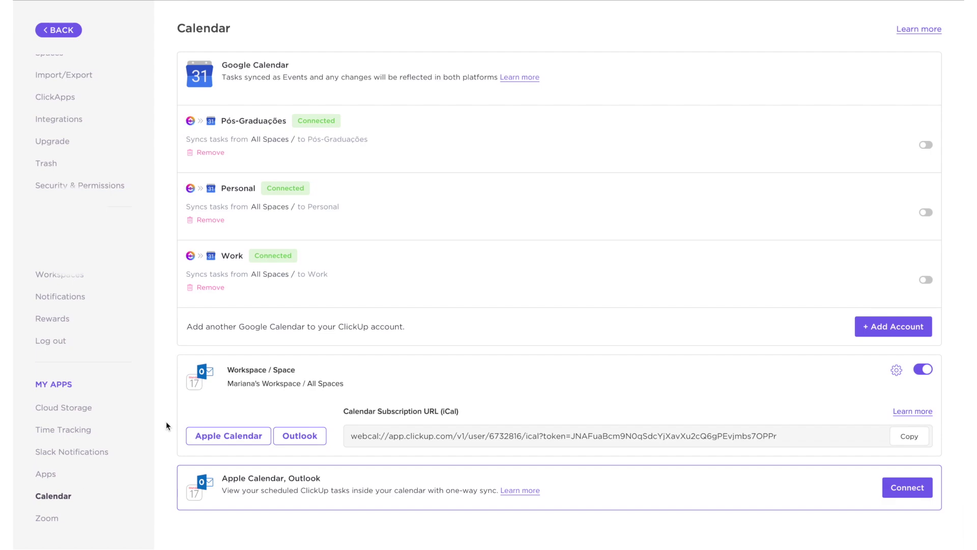
click(878, 325)
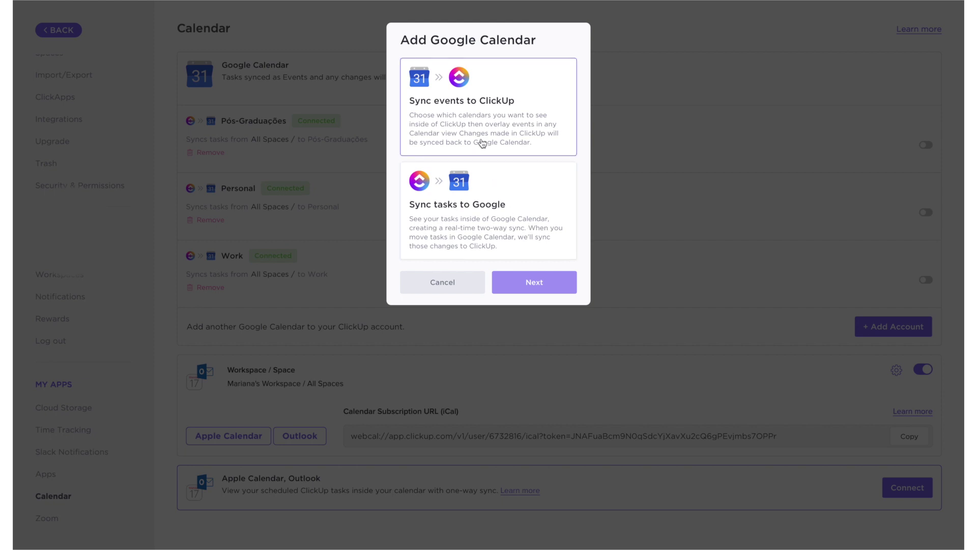
click(468, 287)
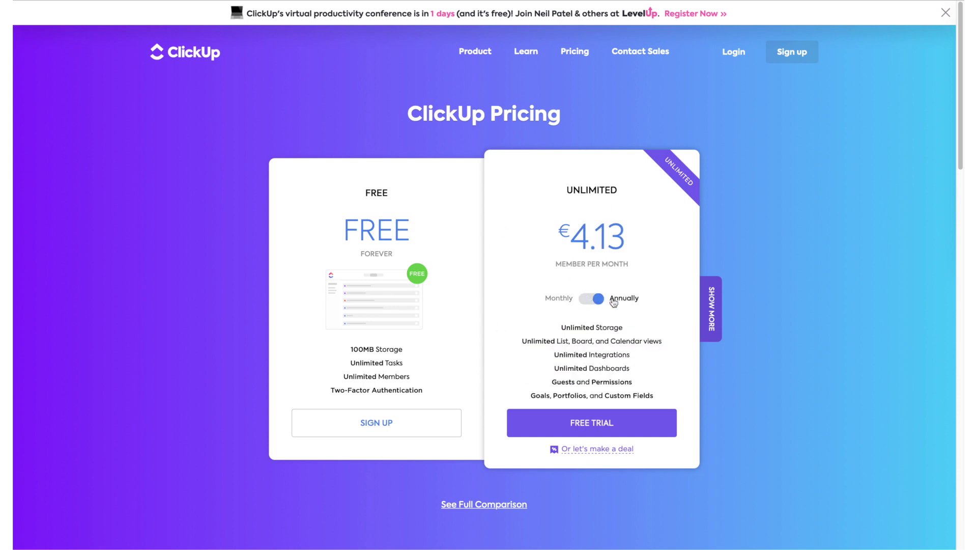
- Show more plans on the Pricing page to reveal Business and Enterprise, then scroll toward the FAQ
click(711, 309)
scroll(836, 304, down, 1)
right_click(837, 308)
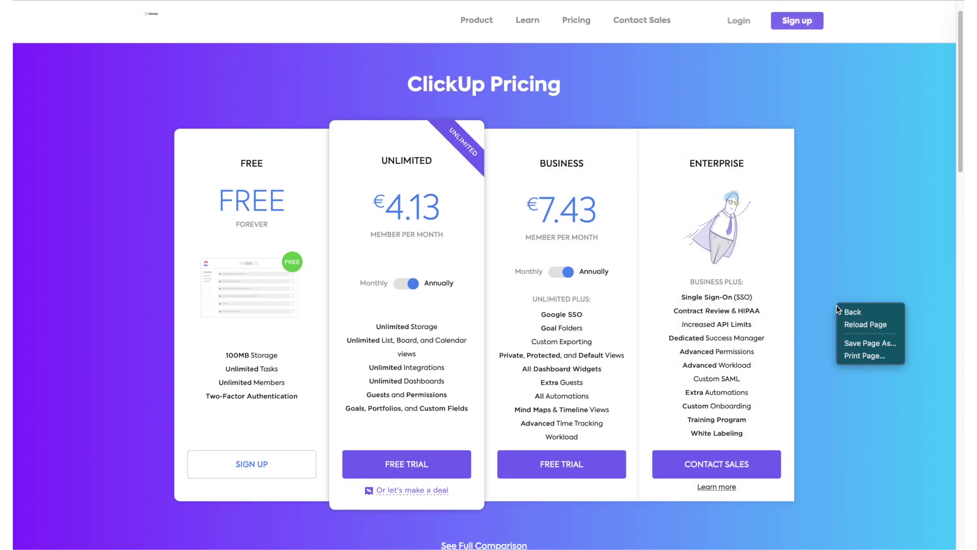
click(851, 231)
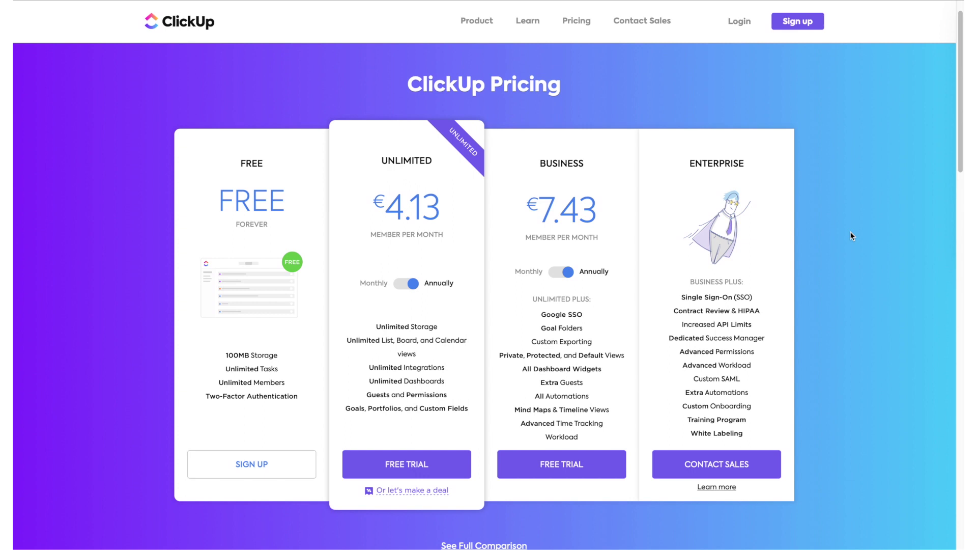
drag(960, 96, 947, 308)
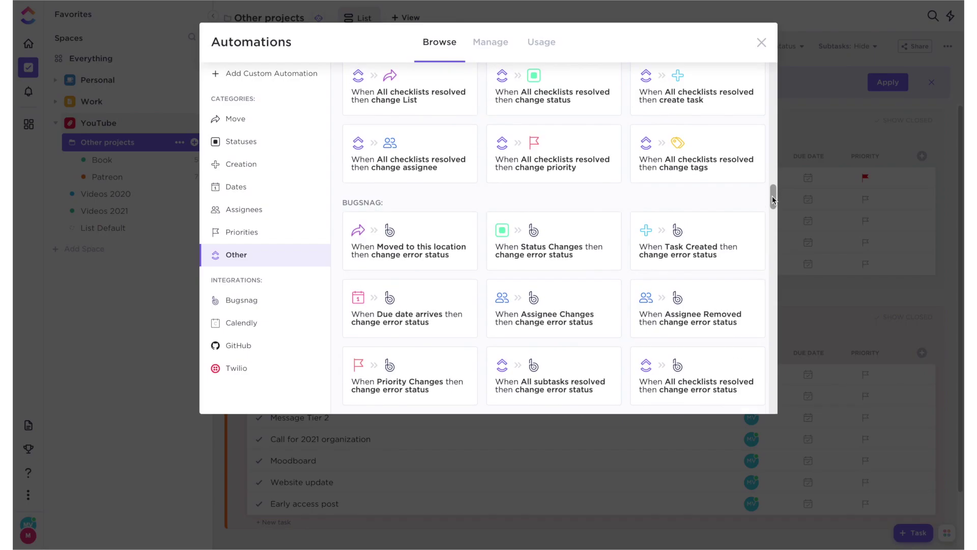
drag(770, 193, 768, 254)
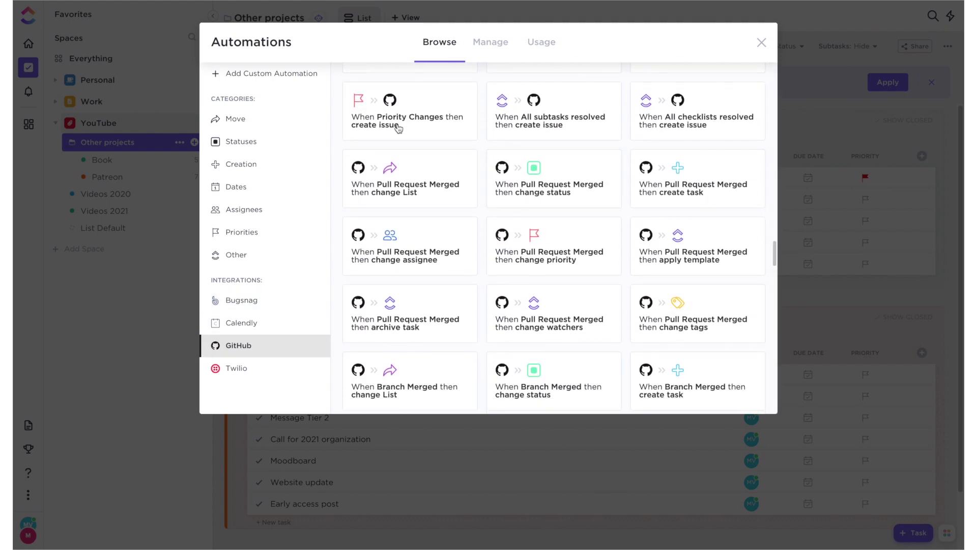
- From the Task Created template, set the trigger to status changing from TO DO to COMPLETE
click(291, 163)
click(546, 193)
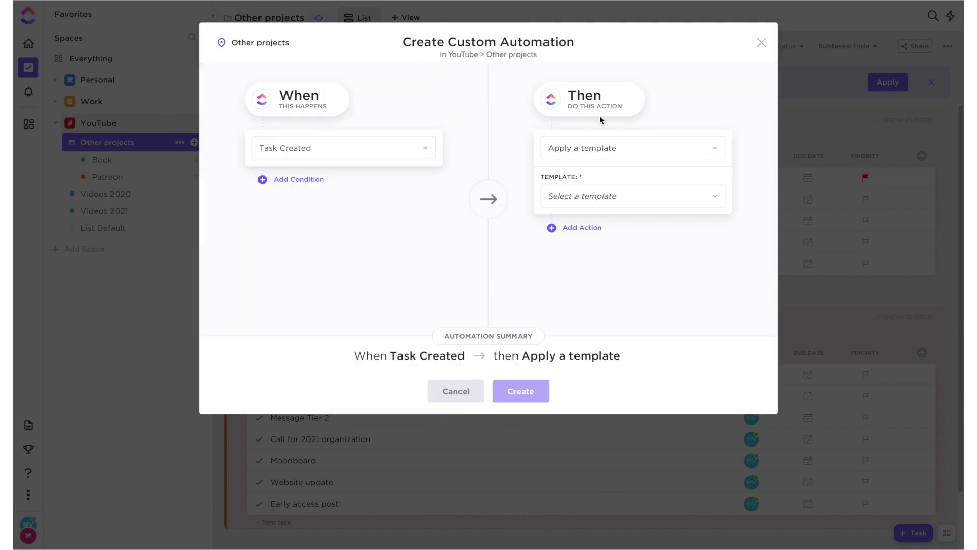
click(360, 158)
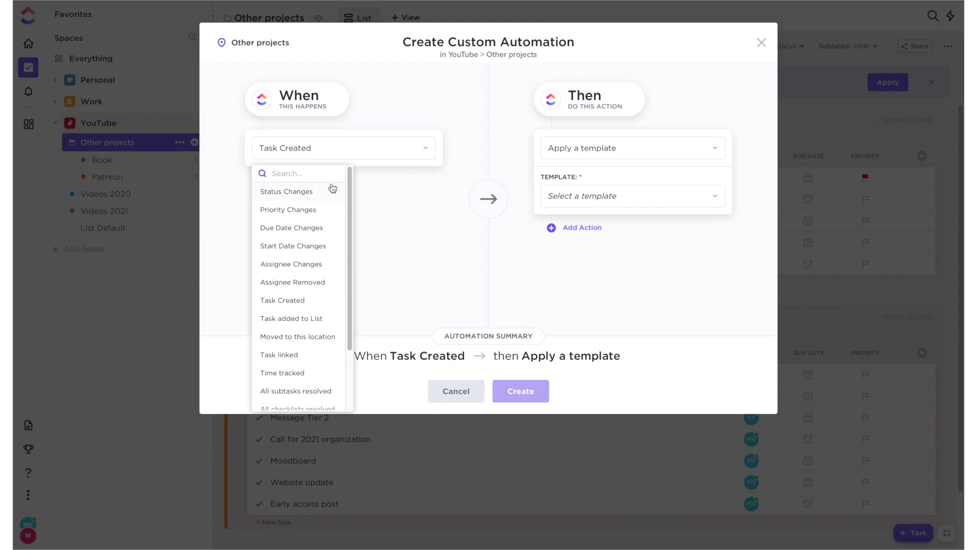
click(331, 188)
click(308, 182)
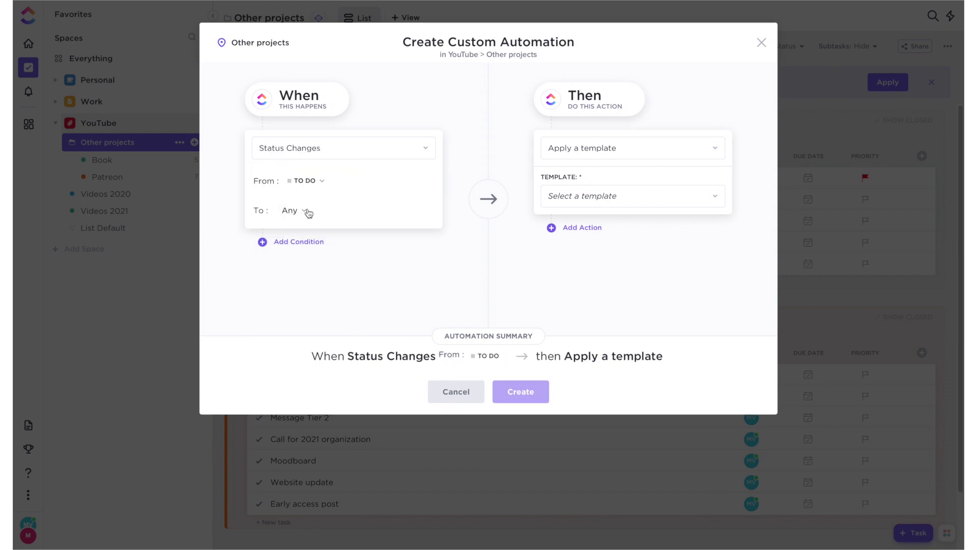
click(308, 211)
click(318, 281)
click(352, 304)
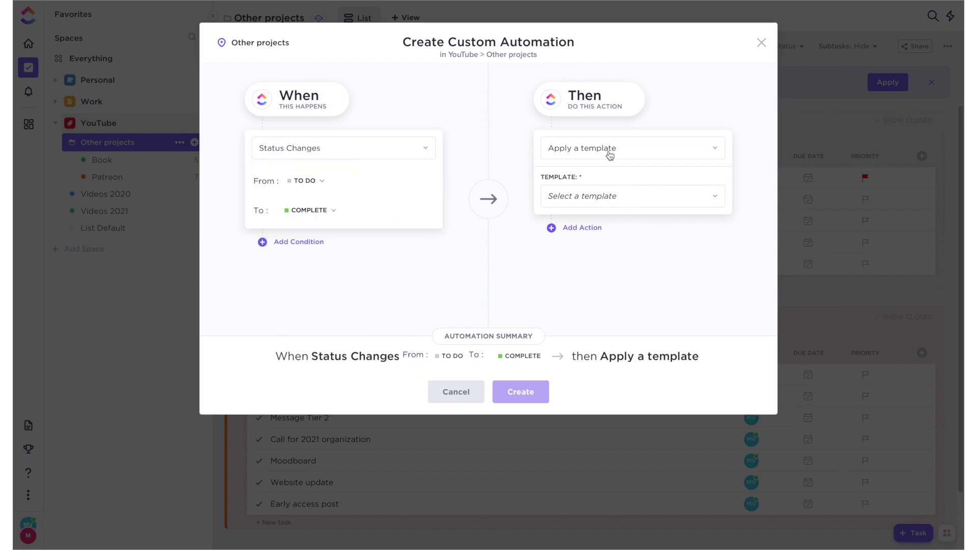
- Make Add a comment the action, then move a doc paragraph and undo it with Ctrl+Z
click(609, 153)
click(577, 264)
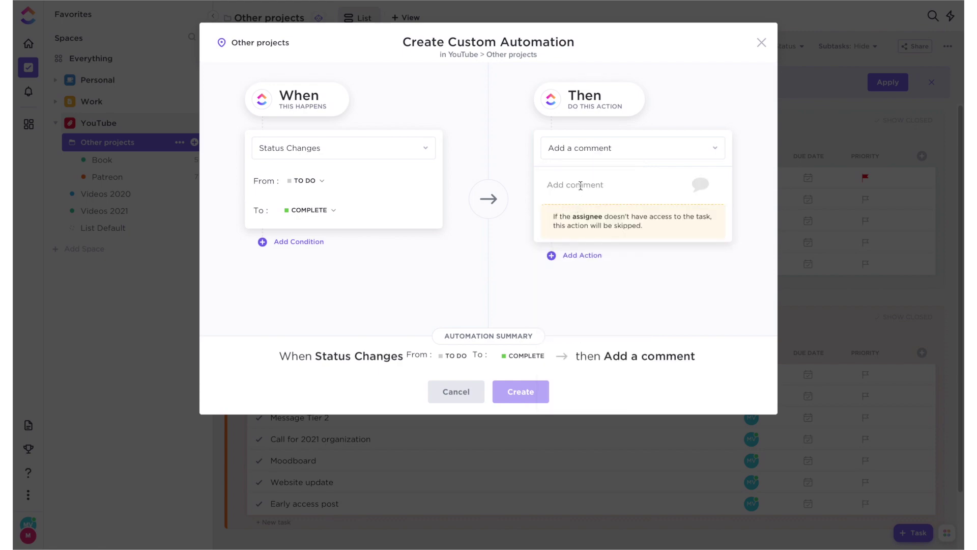
click(578, 184)
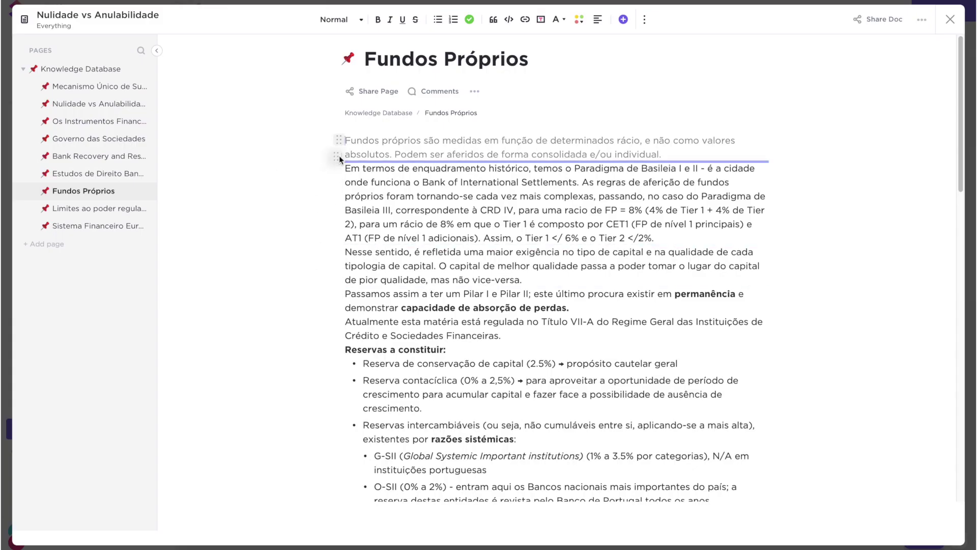
drag(339, 155, 344, 349)
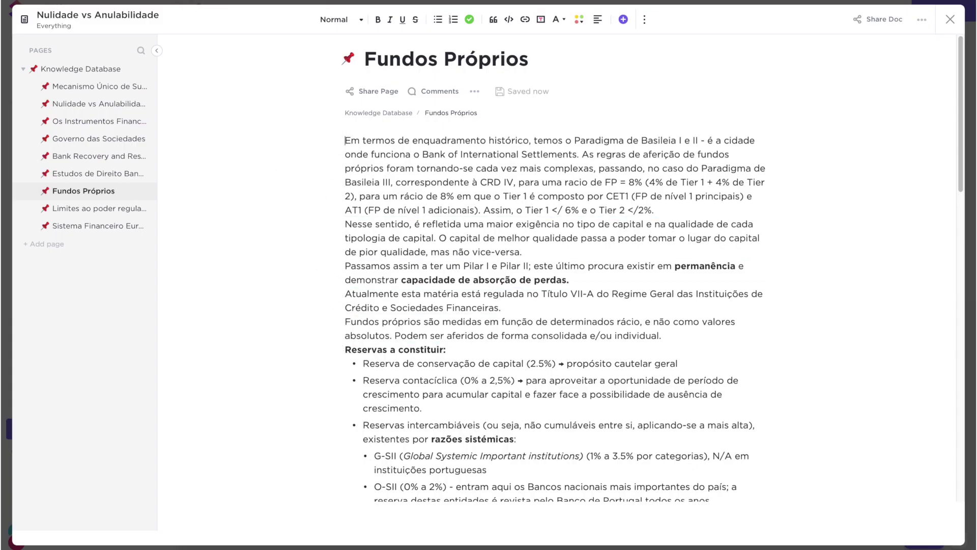
key(ctrl+z)
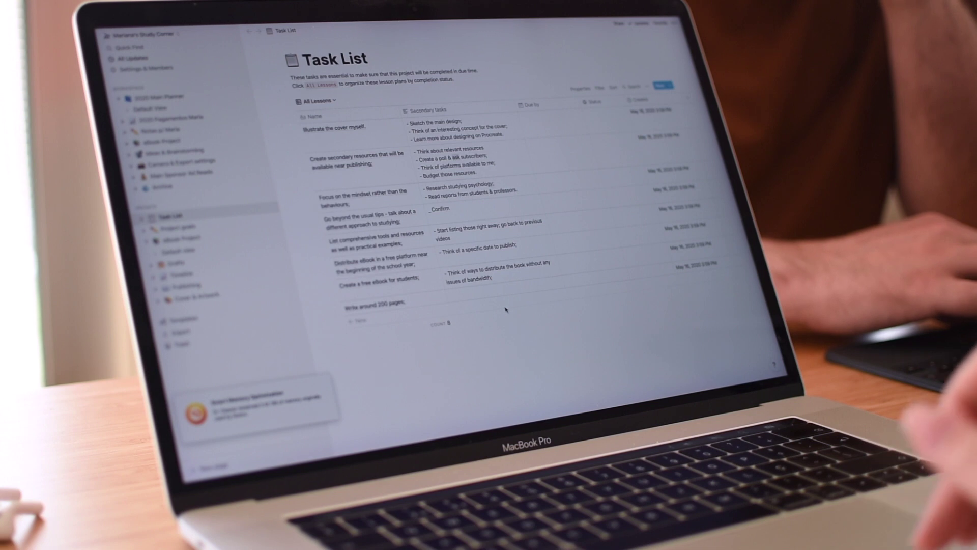
- Scroll through the 2020 Main Planner video table, then switch to the Projects page
click(154, 99)
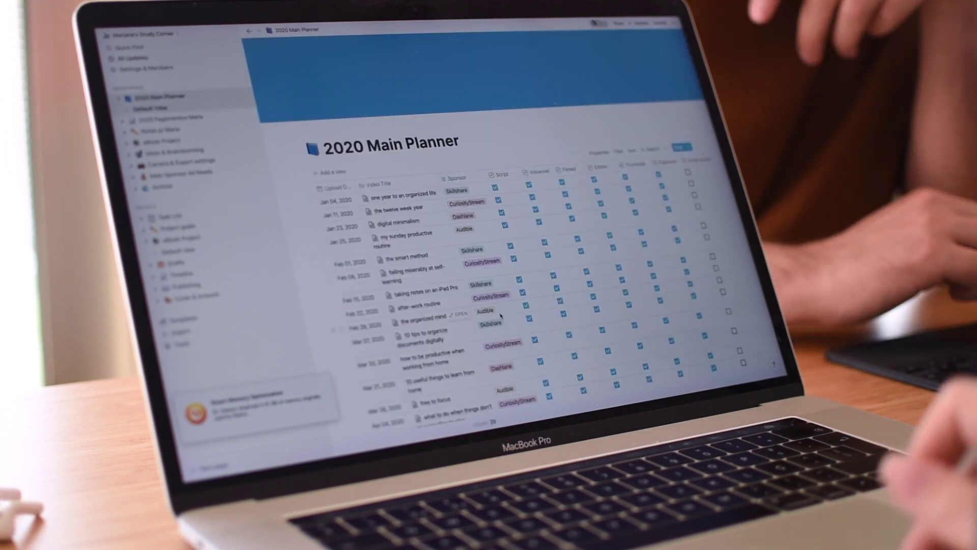
scroll(500, 316, down, 5)
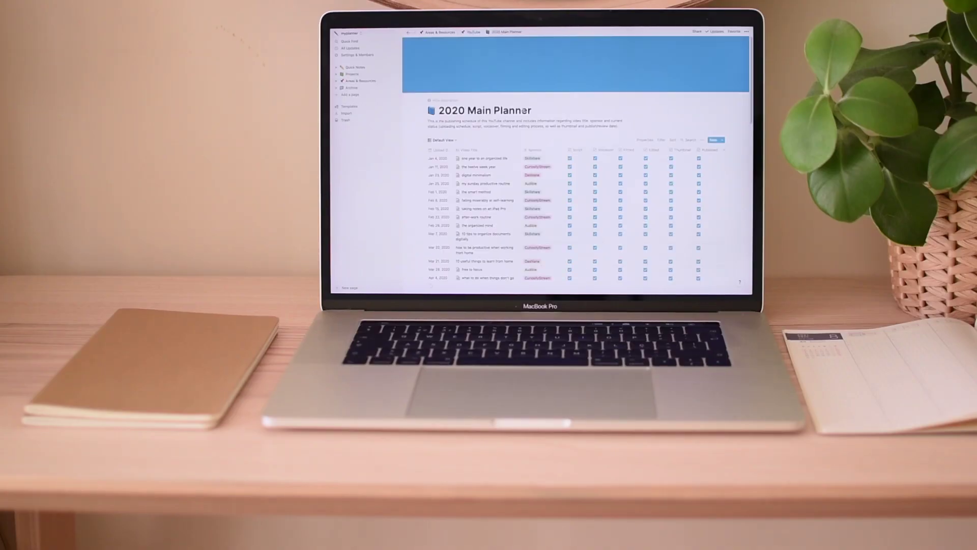
click(358, 75)
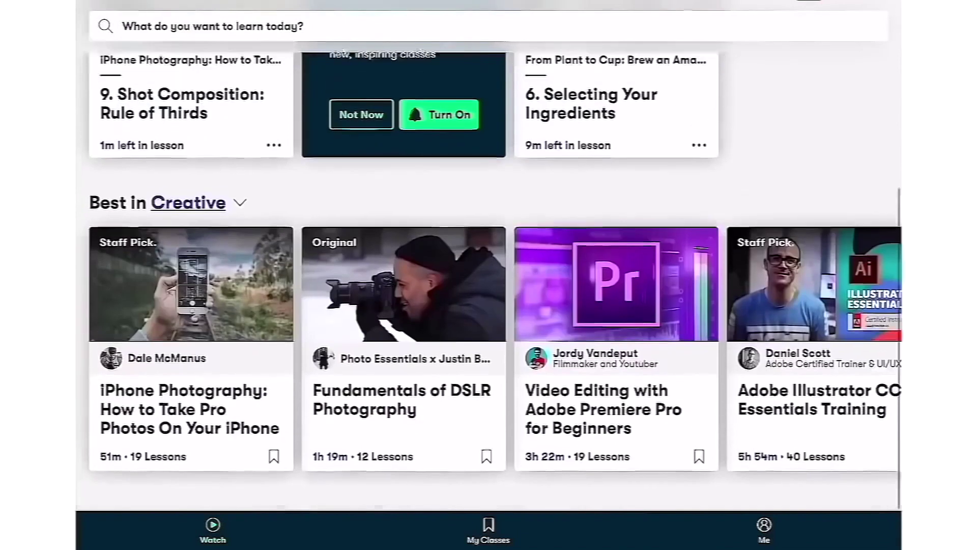
- Scroll through the Skillshare Best in Creative class row
scroll(489, 306, up, 1)
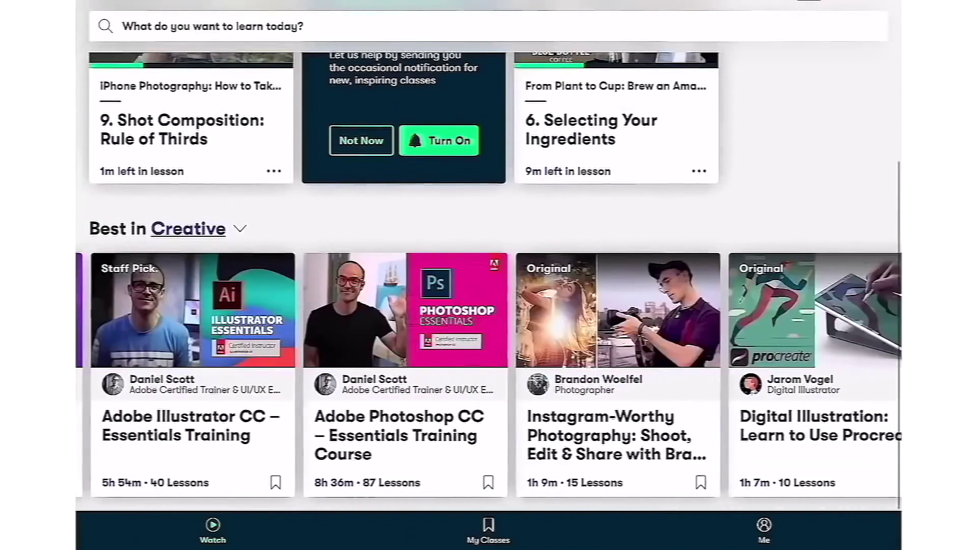